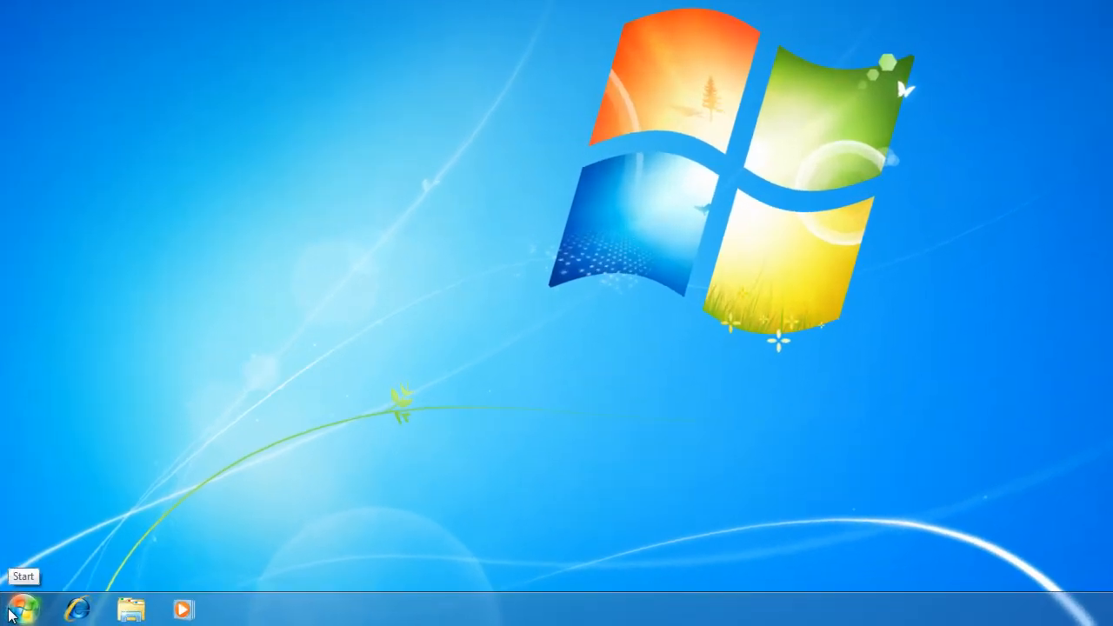
- Look through the list of all installed programs and return to the list of recently used programs
{"action": "left_click", "coordinate": [71, 614]}
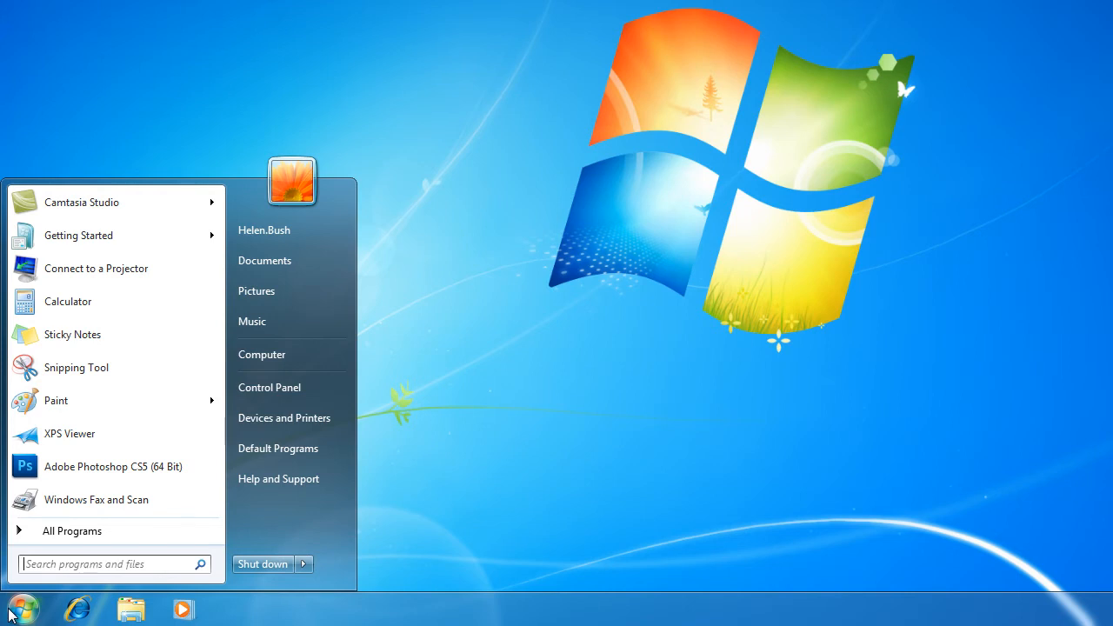
{"action": "left_click", "coordinate": [57, 532]}
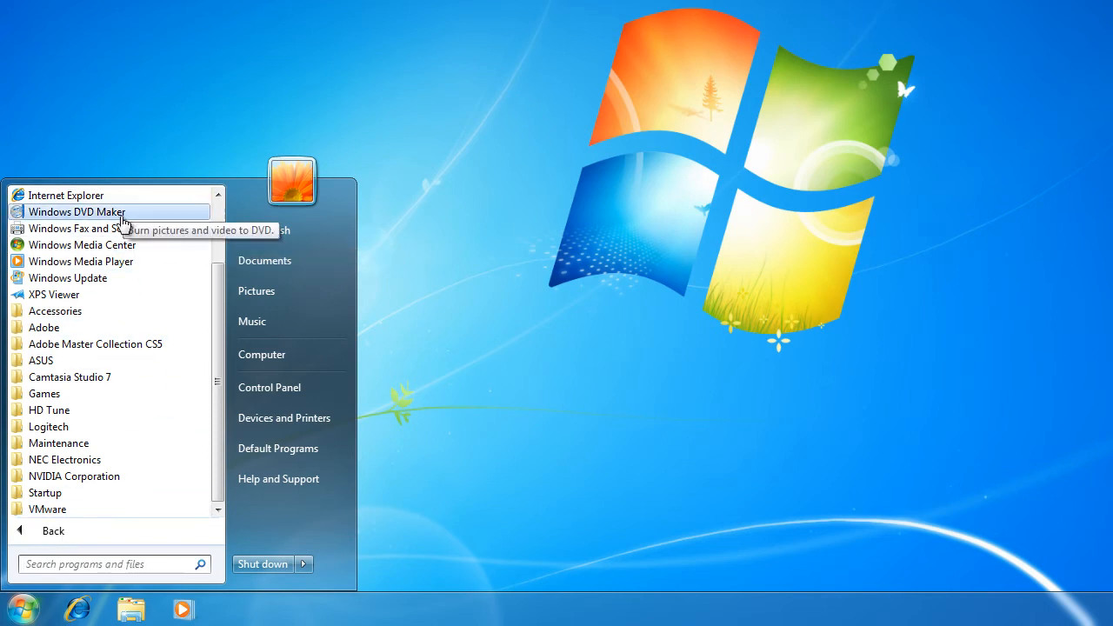
{"action": "scroll", "coordinate": [82, 317], "scroll_direction": "up", "scroll_amount": 1}
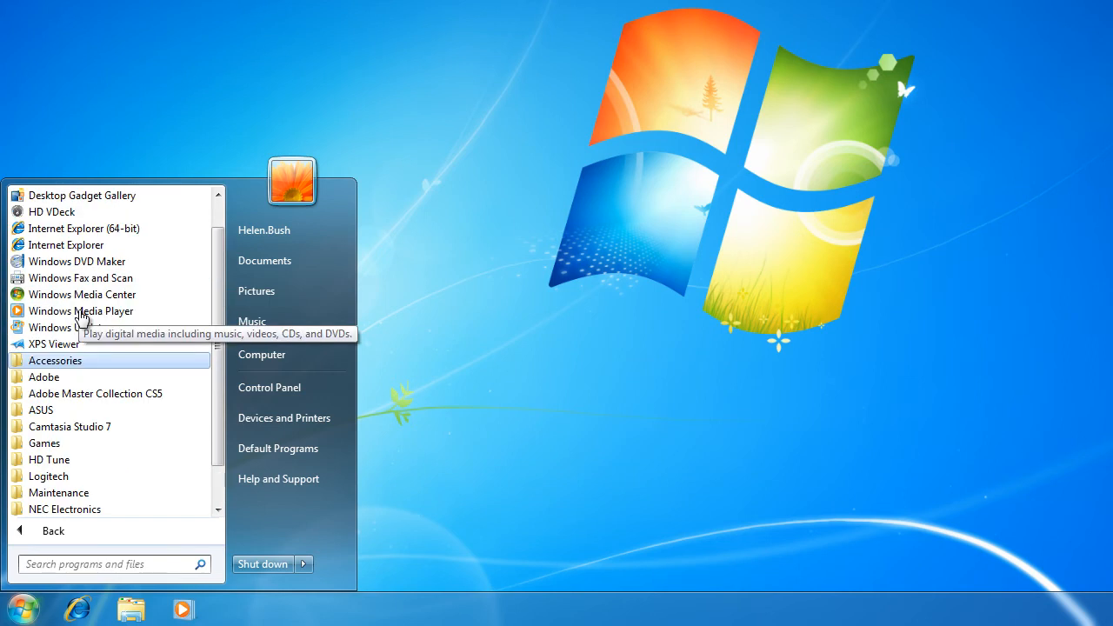
{"action": "scroll", "coordinate": [81, 317], "scroll_direction": "up", "scroll_amount": 1}
{"action": "scroll", "coordinate": [81, 315], "scroll_direction": "down", "scroll_amount": 2}
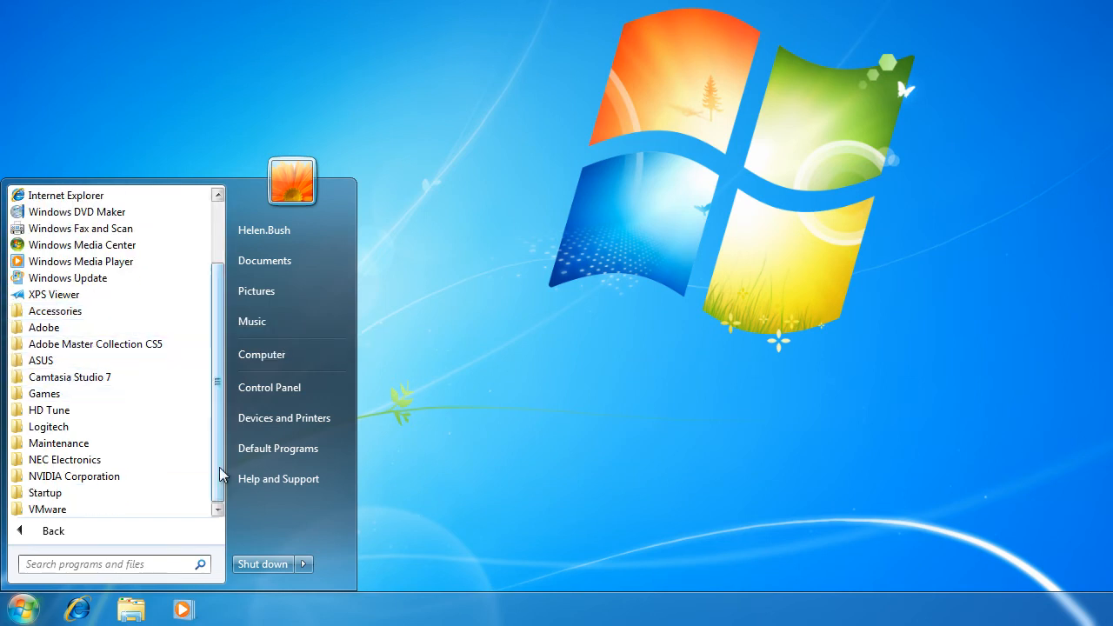
{"action": "left_click", "coordinate": [176, 533]}
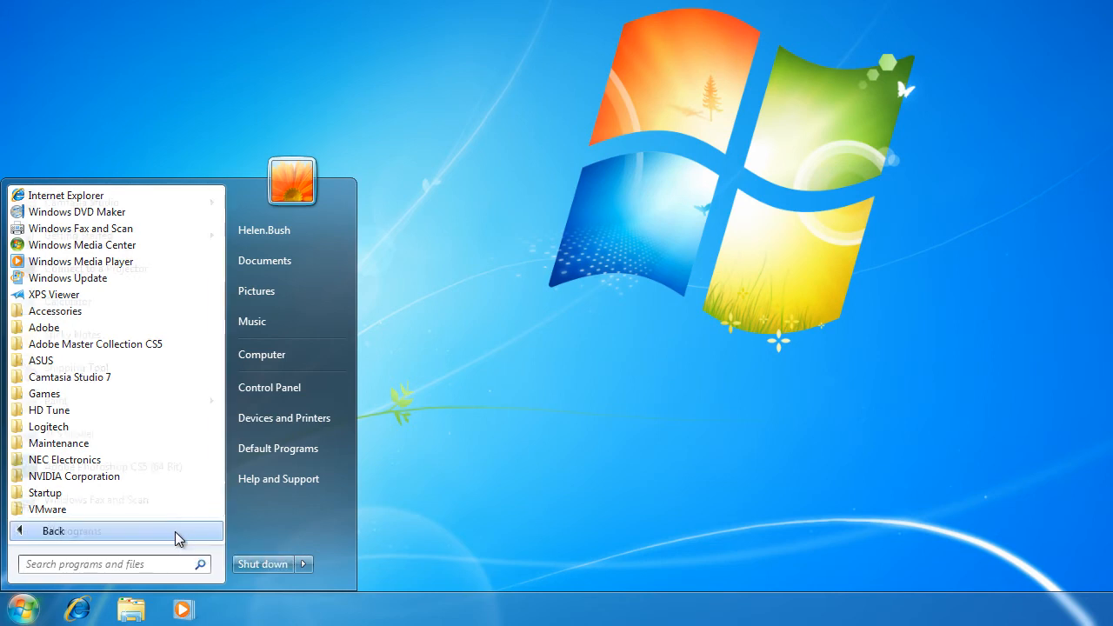
{"action": "left_click", "coordinate": [156, 530]}
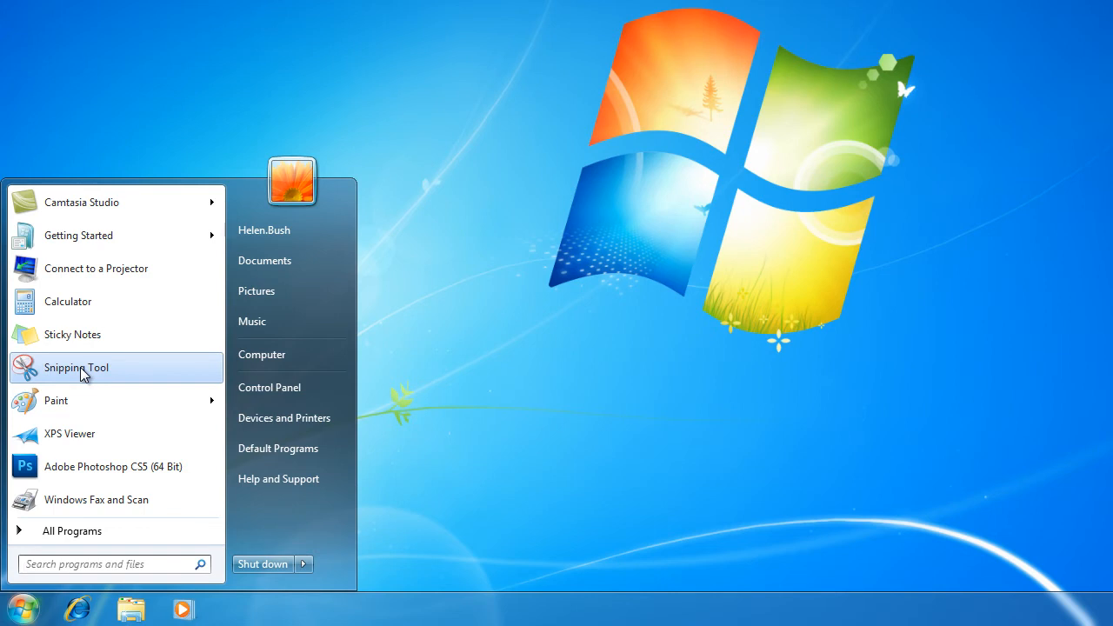
- Open the recent Paint file beautiful_picture to view it, and close it again
{"action": "mouse_move", "coordinate": [208, 396]}
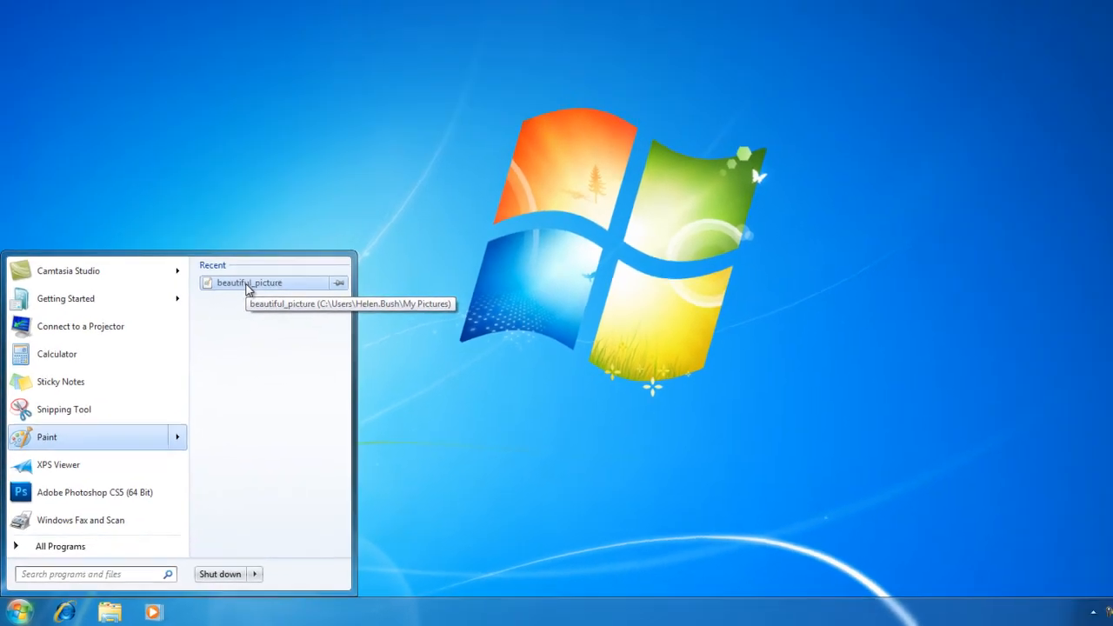
{"action": "left_click", "coordinate": [296, 217]}
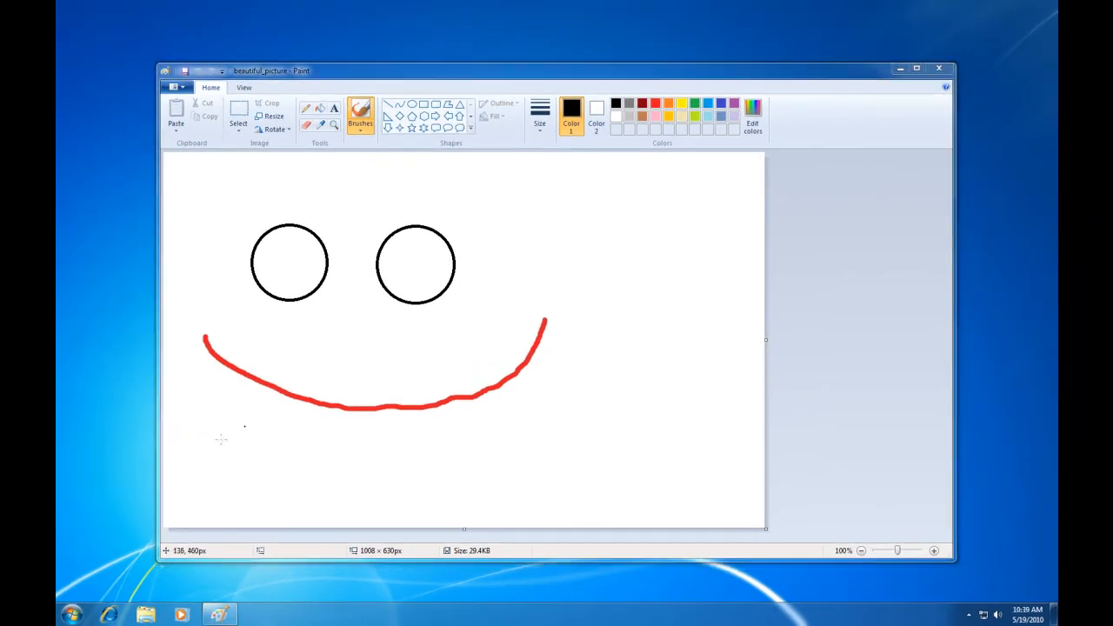
{"action": "left_click", "coordinate": [936, 69]}
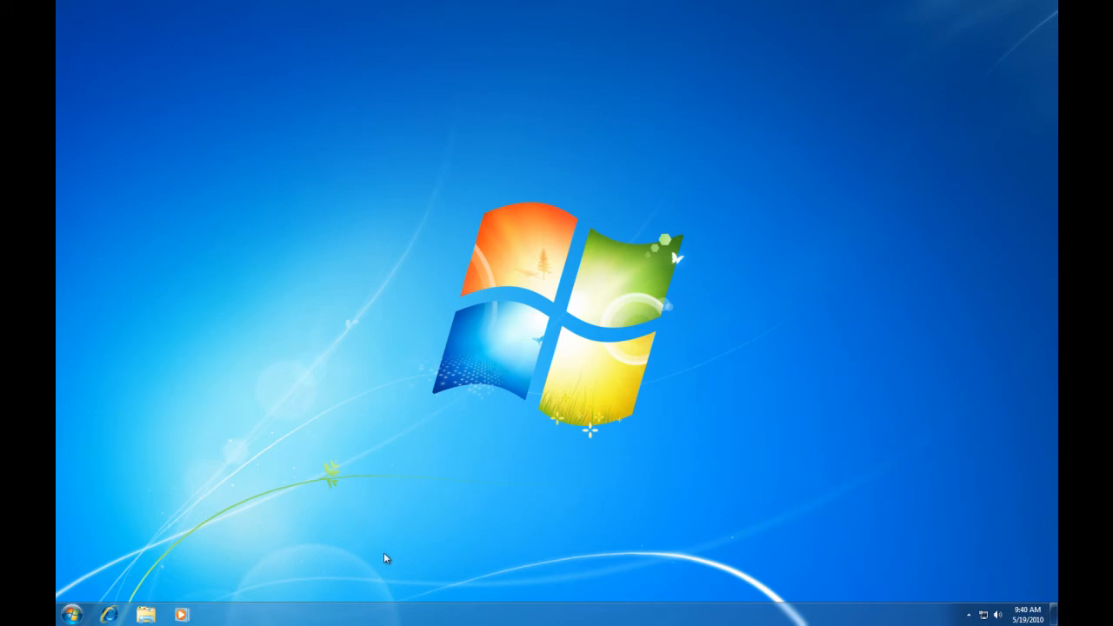
- Open the personal user folder and go into its My Documents folder
{"action": "left_click", "coordinate": [71, 614]}
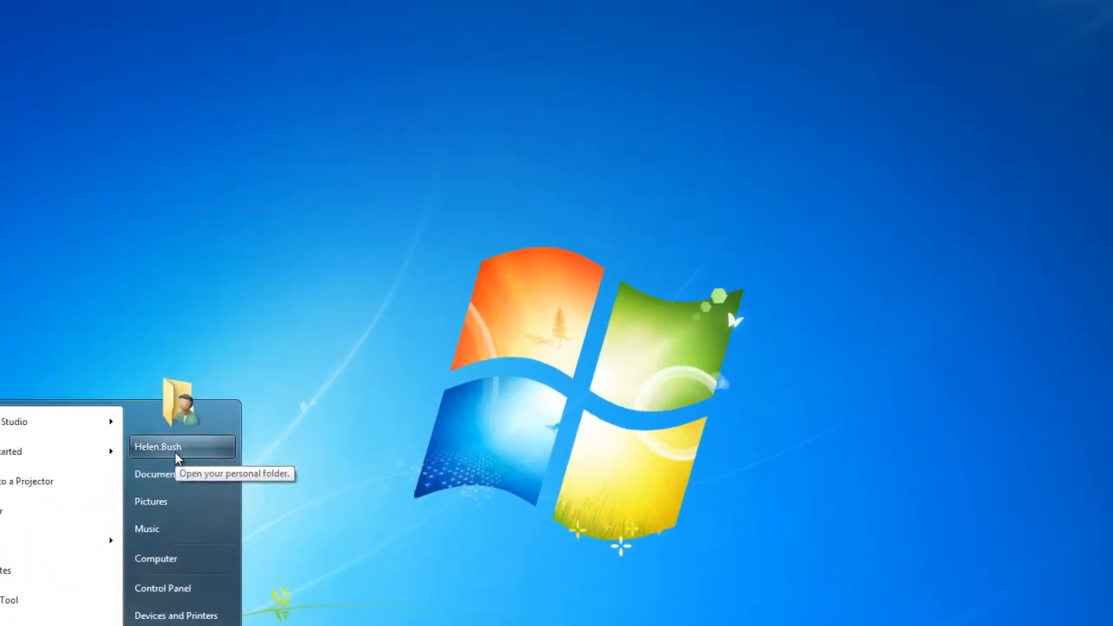
{"action": "left_click", "coordinate": [247, 354]}
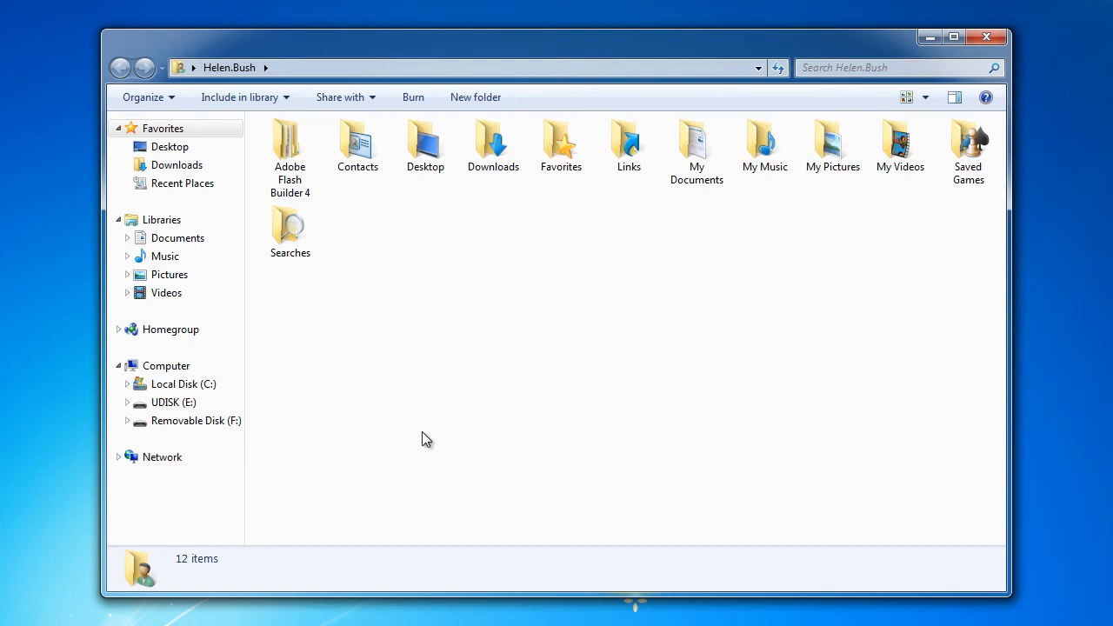
{"action": "mouse_move", "coordinate": [705, 180]}
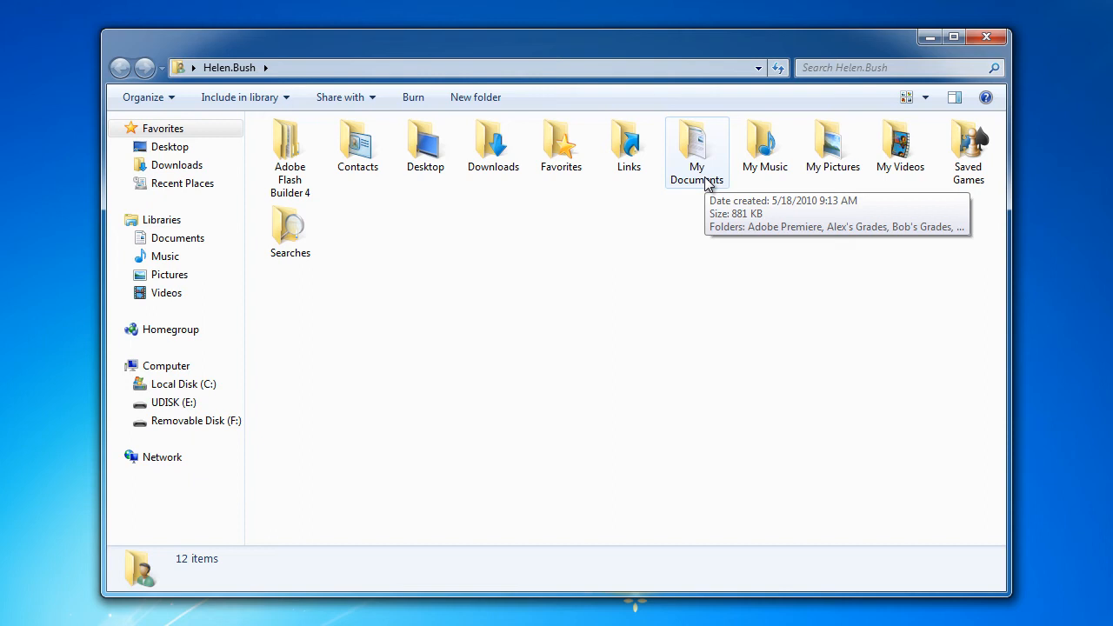
{"action": "double_click", "coordinate": [704, 178]}
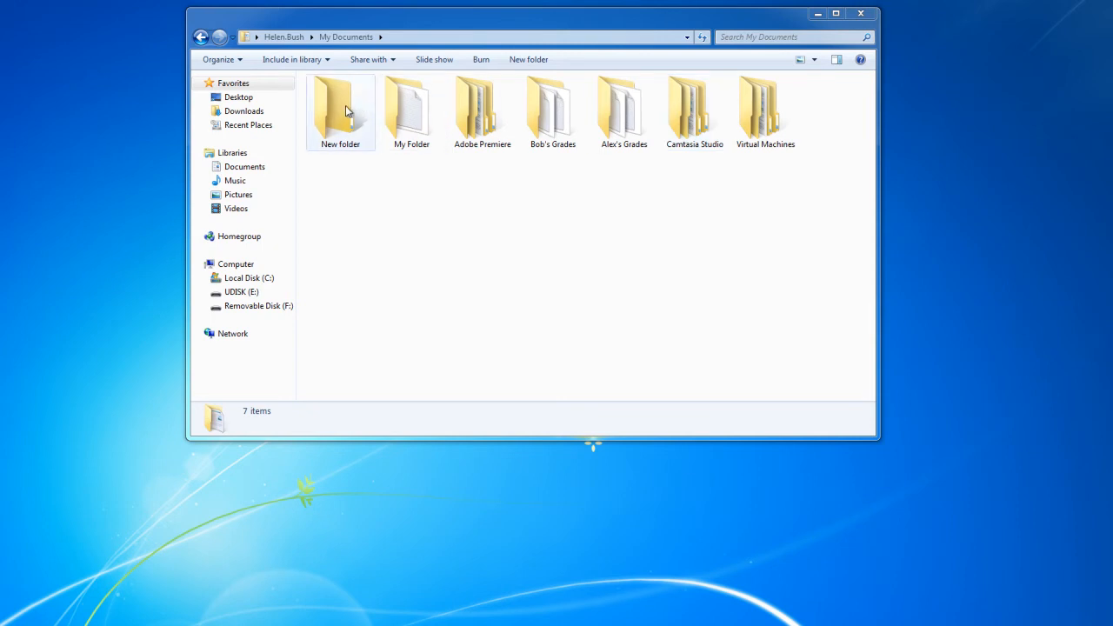
- Move the folder named New folder from My Documents to the desktop
{"action": "left_click", "coordinate": [344, 106]}
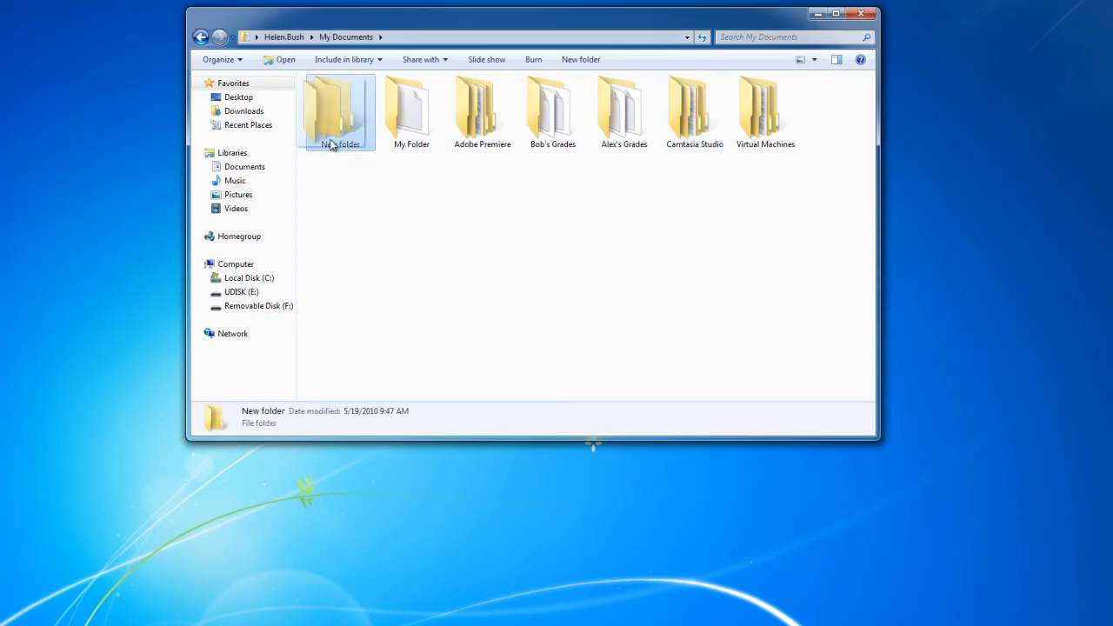
{"action": "left_click_drag", "start_coordinate": [326, 144], "coordinate": [107, 149]}
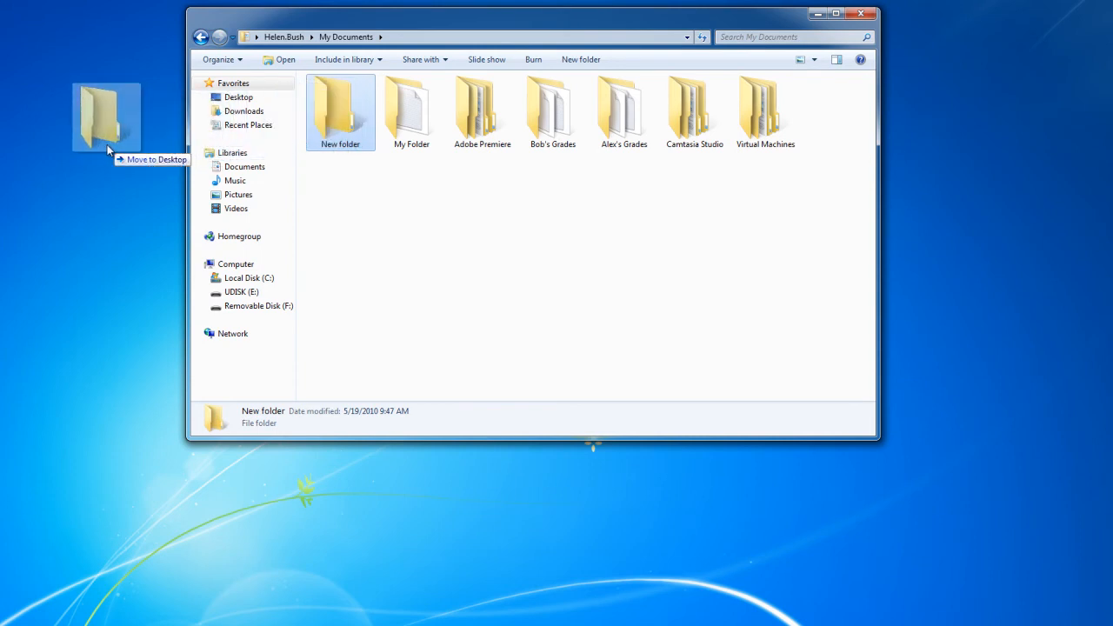
{"action": "left_click_drag", "start_coordinate": [107, 149], "coordinate": [107, 149]}
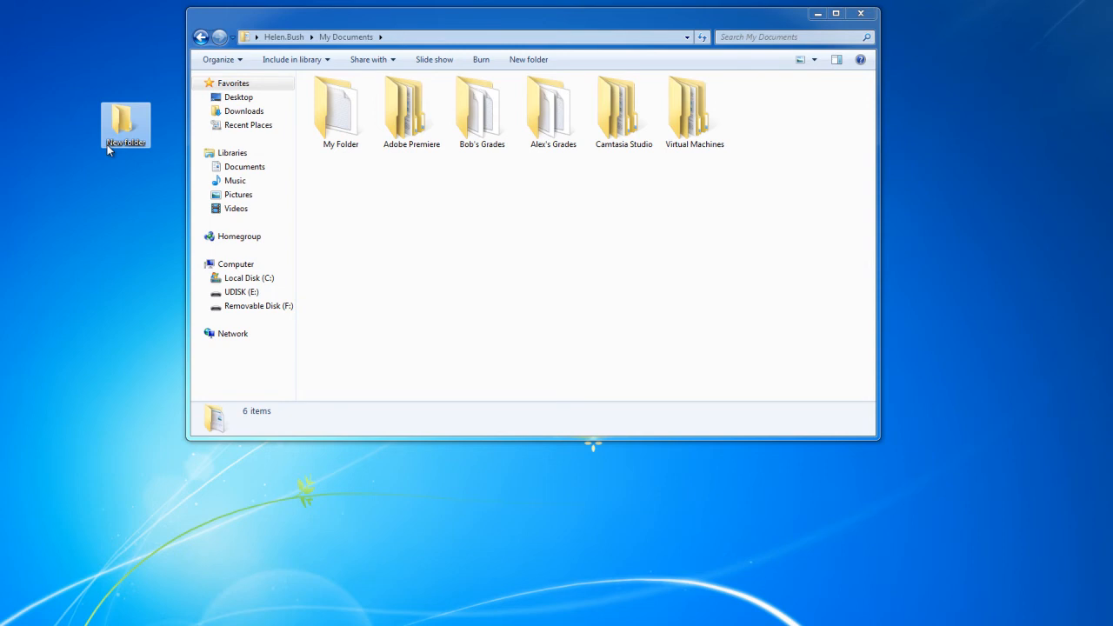
- Copy the Bob's Grades folder from My Documents to the desktop, keeping the original in place
{"action": "left_click", "coordinate": [490, 141]}
{"action": "left_click_drag", "start_coordinate": [489, 141], "coordinate": [77, 215]}
{"action": "key", "text": "ctrl"}
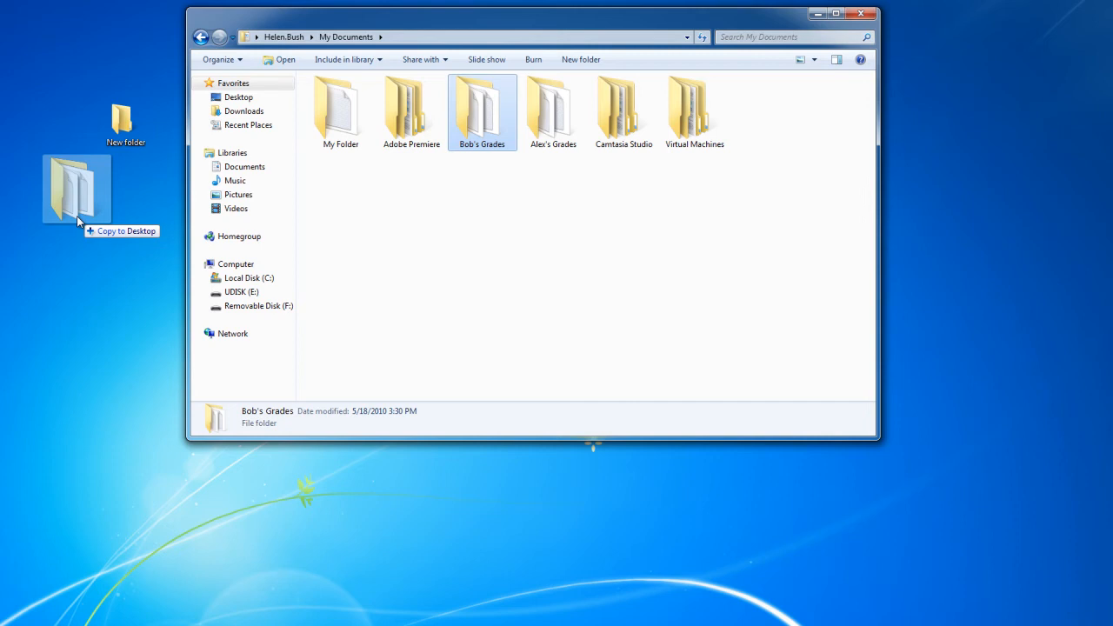
{"action": "left_click_drag", "start_coordinate": [77, 217], "coordinate": [77, 217]}
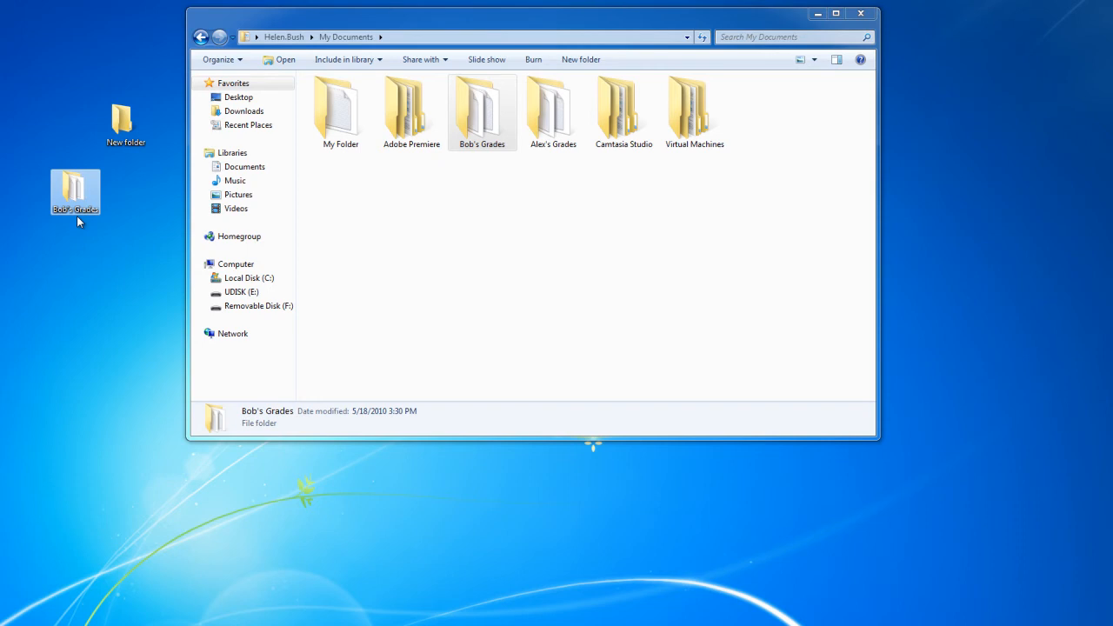
- Create a desktop shortcut to the Alex's Grades folder, and open it briefly to check that it leads to the folder
{"action": "left_click", "coordinate": [559, 124]}
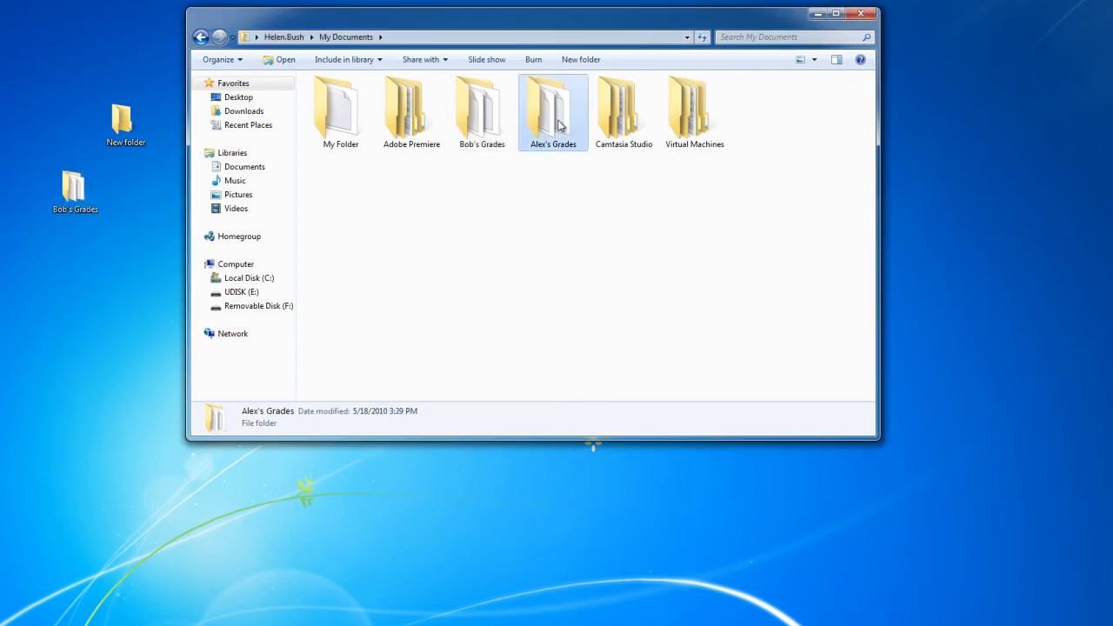
{"action": "left_click_drag", "start_coordinate": [559, 124], "coordinate": [143, 276]}
{"action": "left_click_drag", "start_coordinate": [112, 295], "coordinate": [112, 294]}
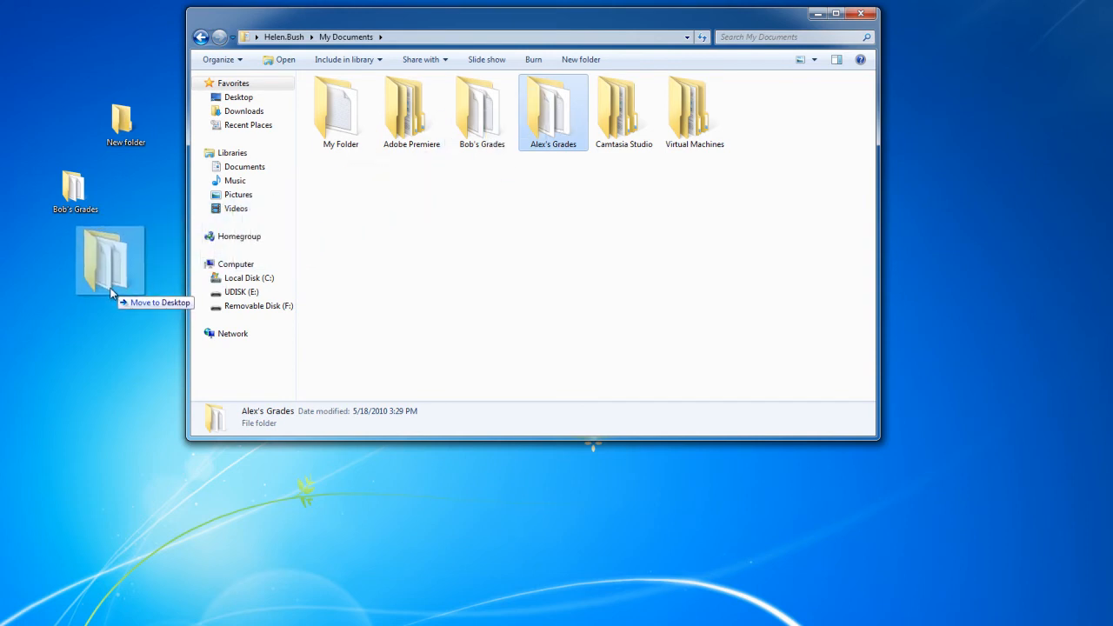
{"action": "key", "text": "alt"}
{"action": "left_click_drag", "start_coordinate": [111, 294], "coordinate": [112, 294]}
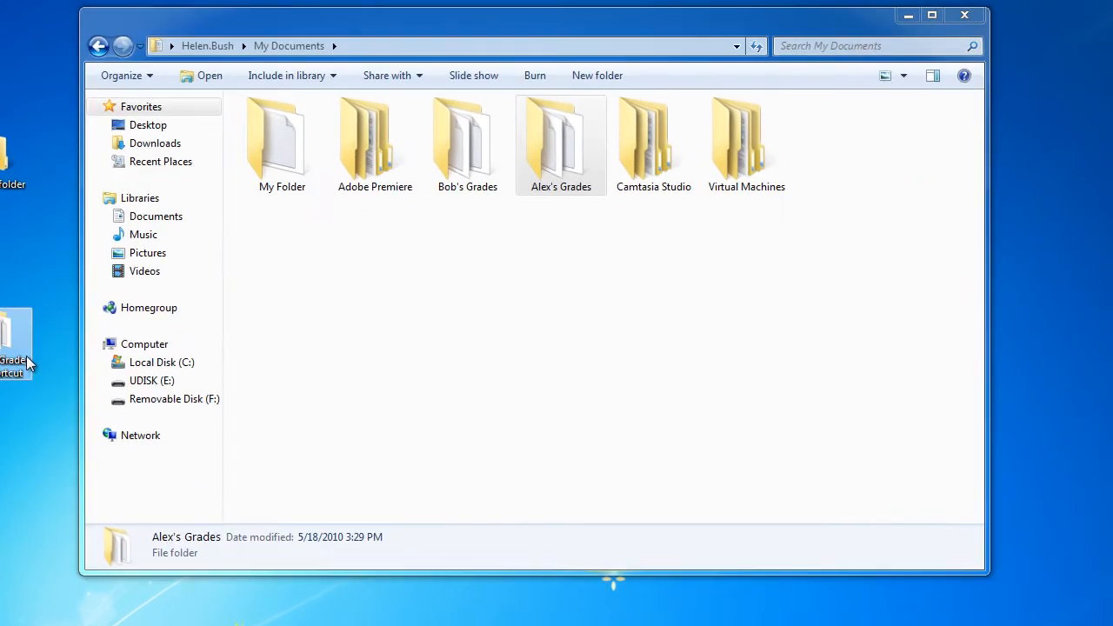
{"action": "double_click", "coordinate": [146, 274]}
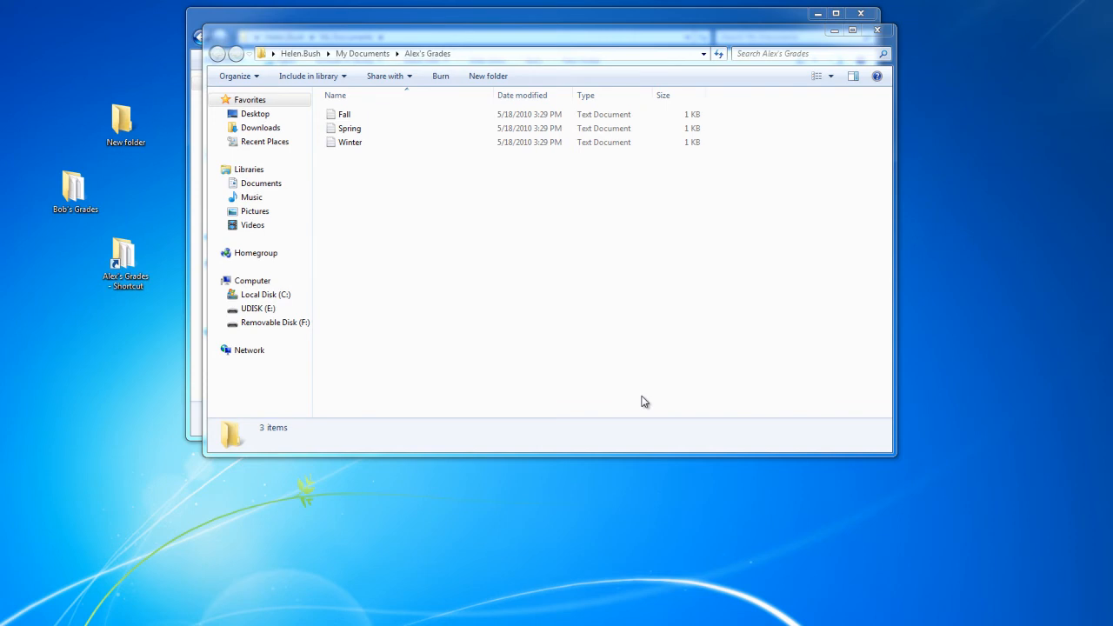
{"action": "left_click", "coordinate": [884, 36]}
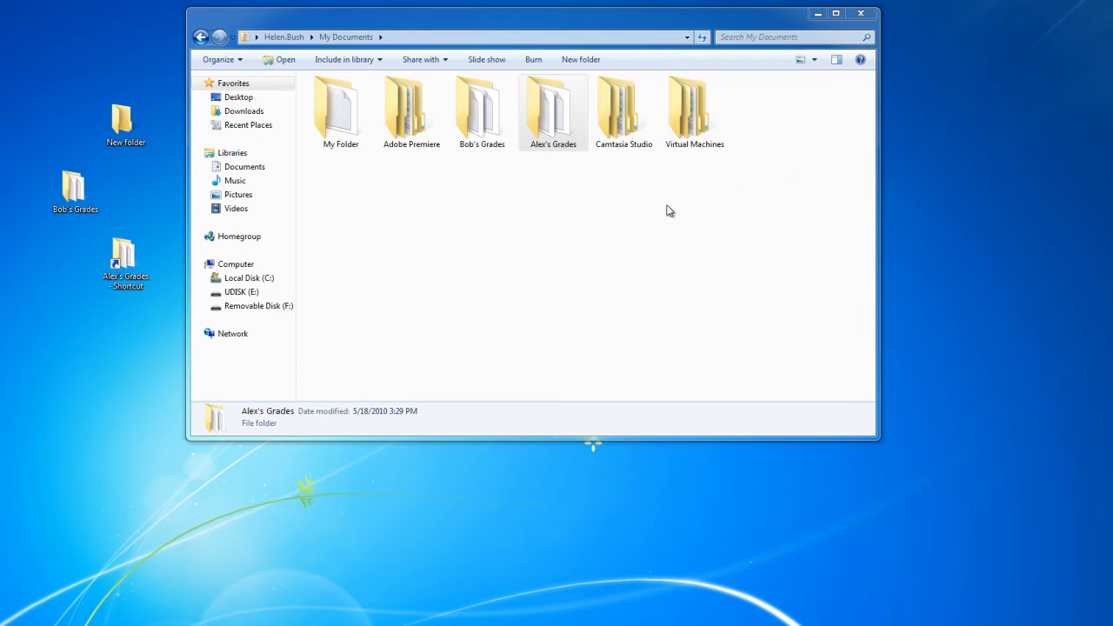
- Move My Folder from My Documents to the desktop and open it briefly to check its contents
{"action": "left_click_drag", "start_coordinate": [336, 107], "coordinate": [104, 375]}
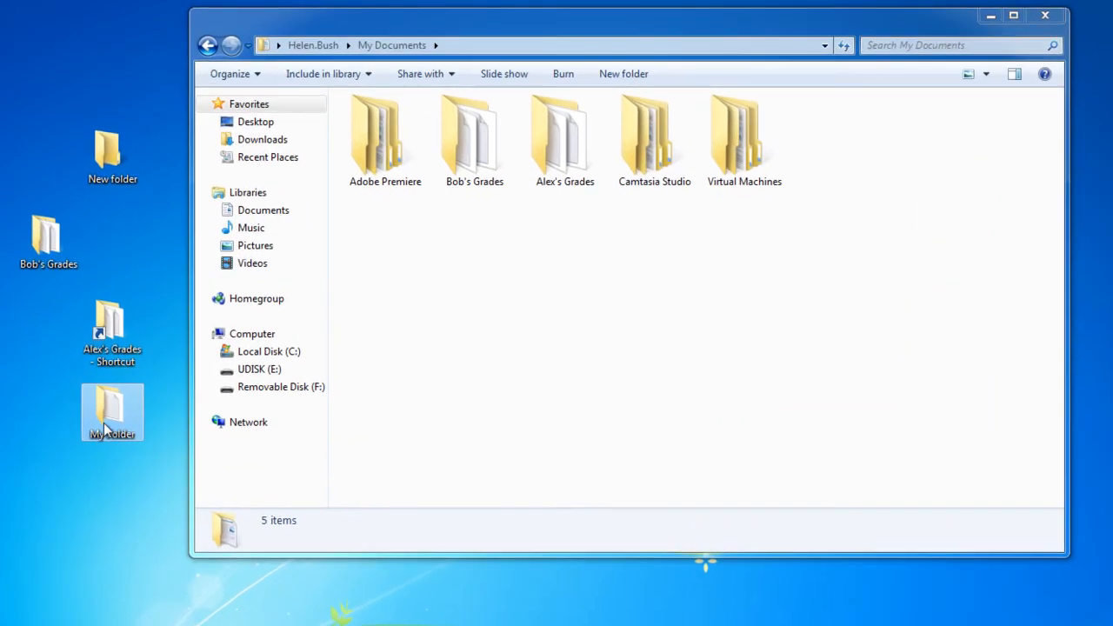
{"action": "double_click", "coordinate": [117, 336]}
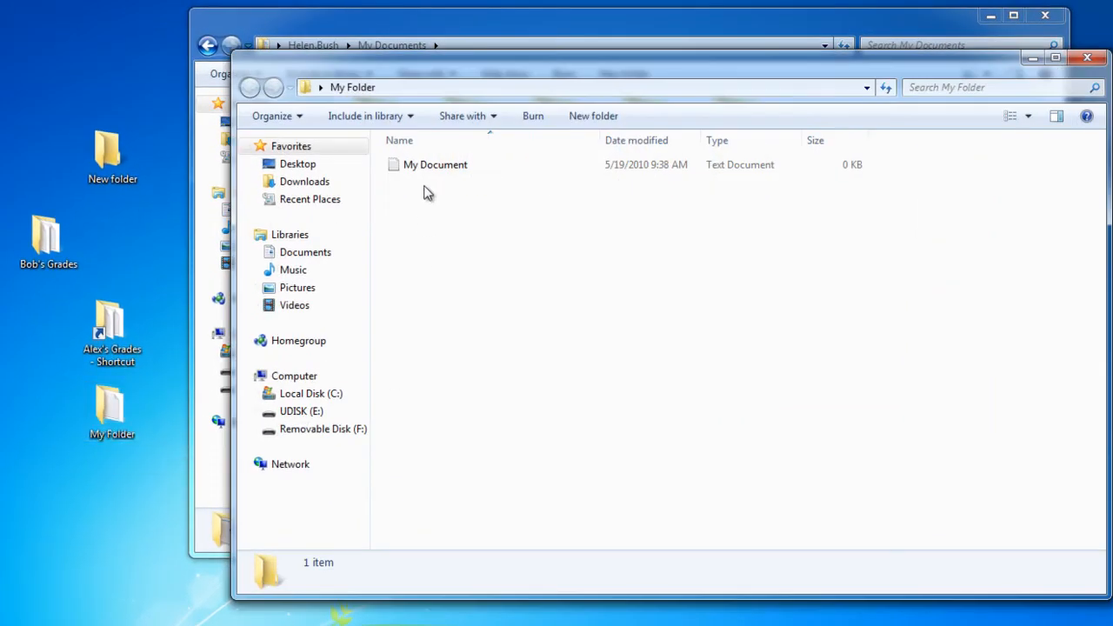
{"action": "left_click", "coordinate": [1087, 58]}
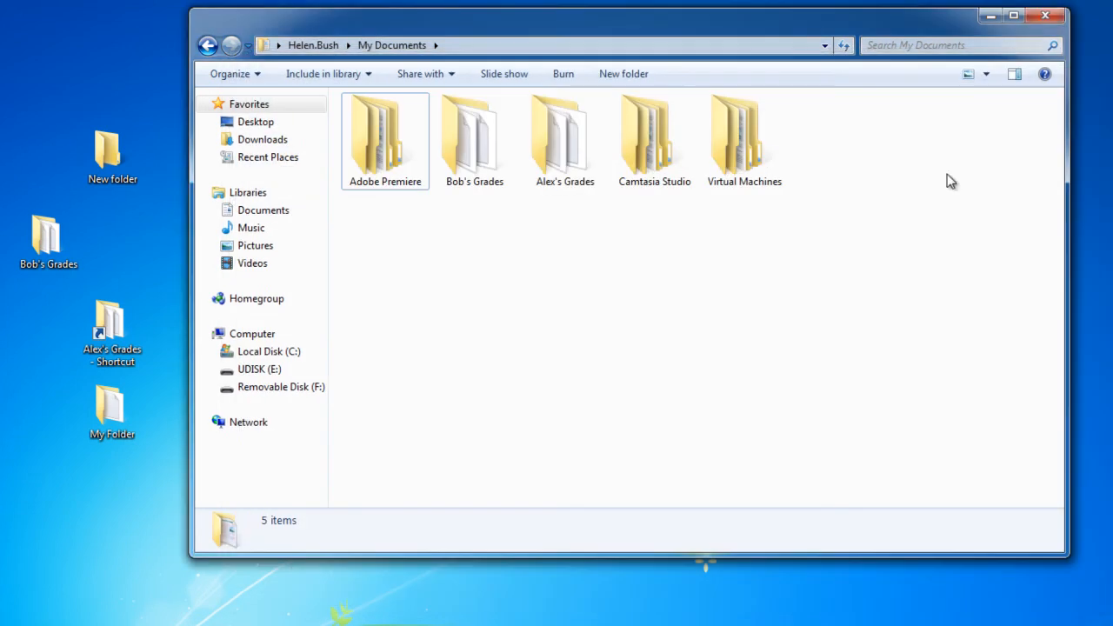
- Create a new folder named My Folder in My Documents
{"action": "right_click", "coordinate": [586, 265]}
{"action": "mouse_move", "coordinate": [718, 472]}
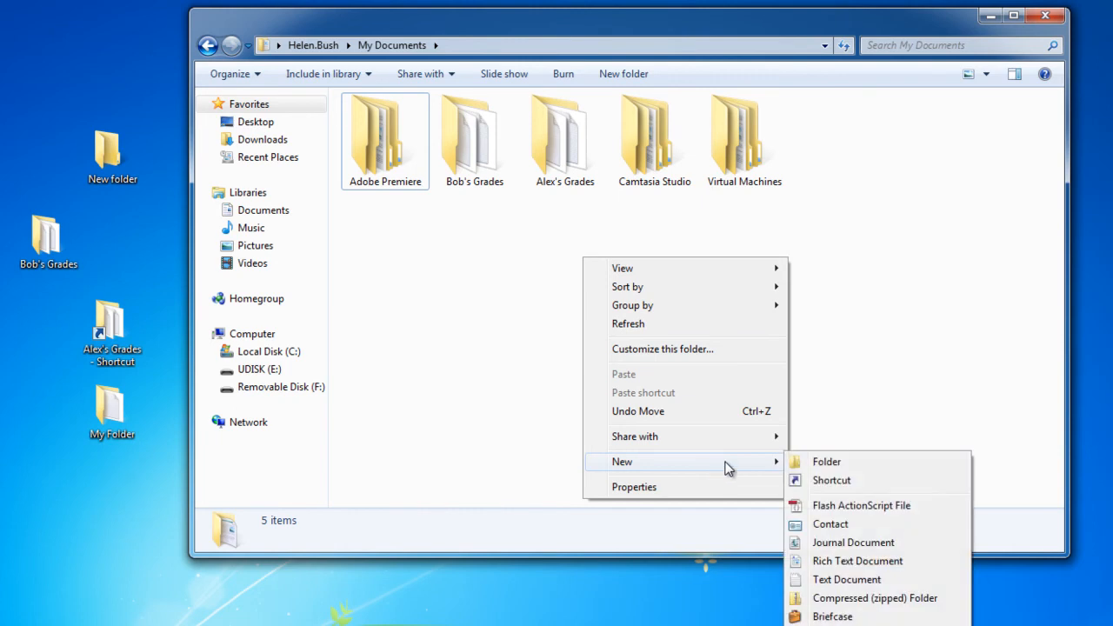
{"action": "left_click", "coordinate": [852, 462]}
{"action": "type", "text": "My "}
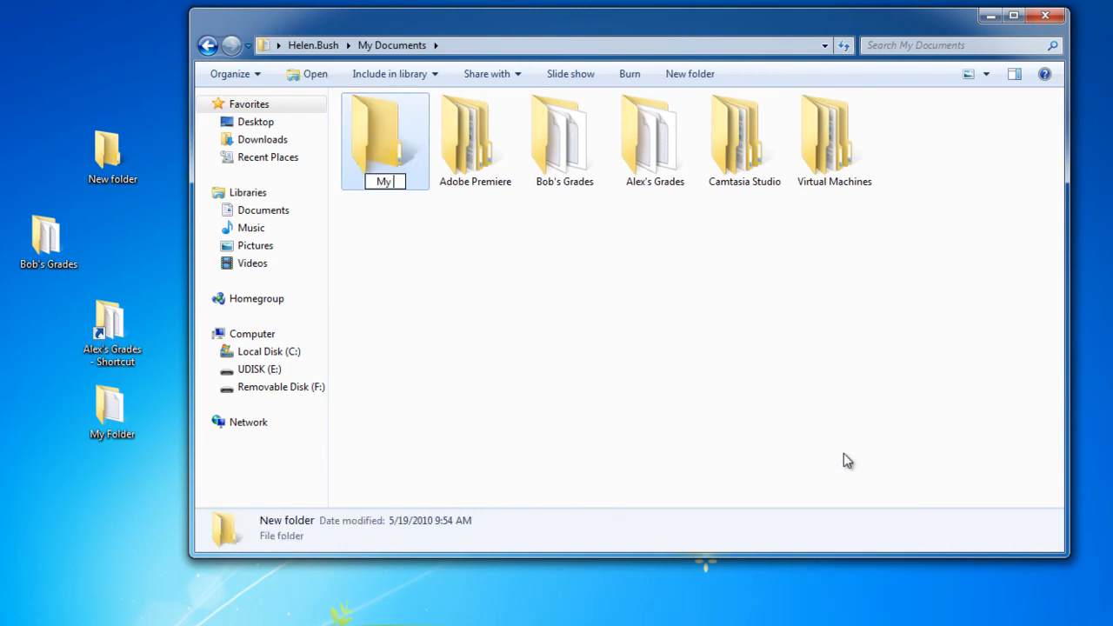
{"action": "type", "text": "Folder"}
{"action": "key", "text": "Return"}
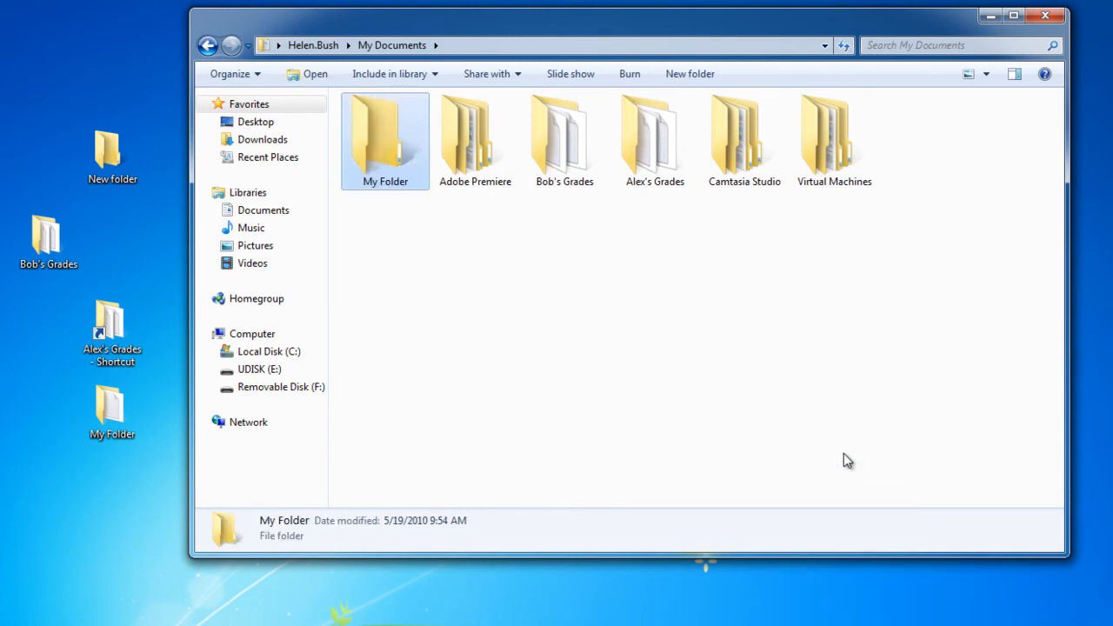
- Create a text document named Your Document inside the new My Folder and return to My Documents
{"action": "key", "text": "Return"}
{"action": "right_click", "coordinate": [541, 205]}
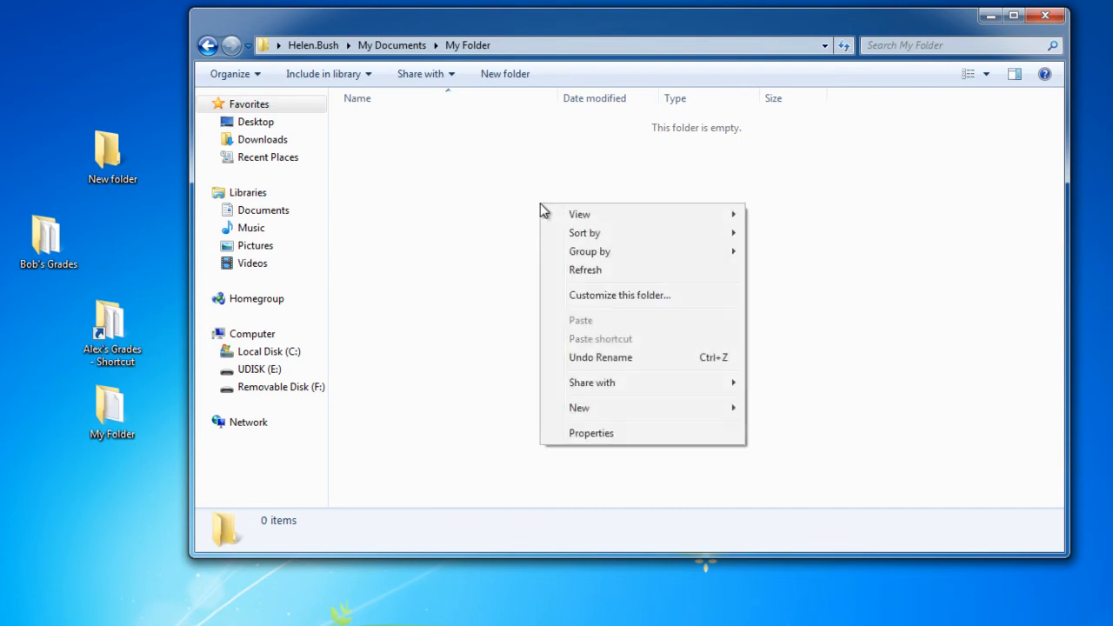
{"action": "mouse_move", "coordinate": [648, 408]}
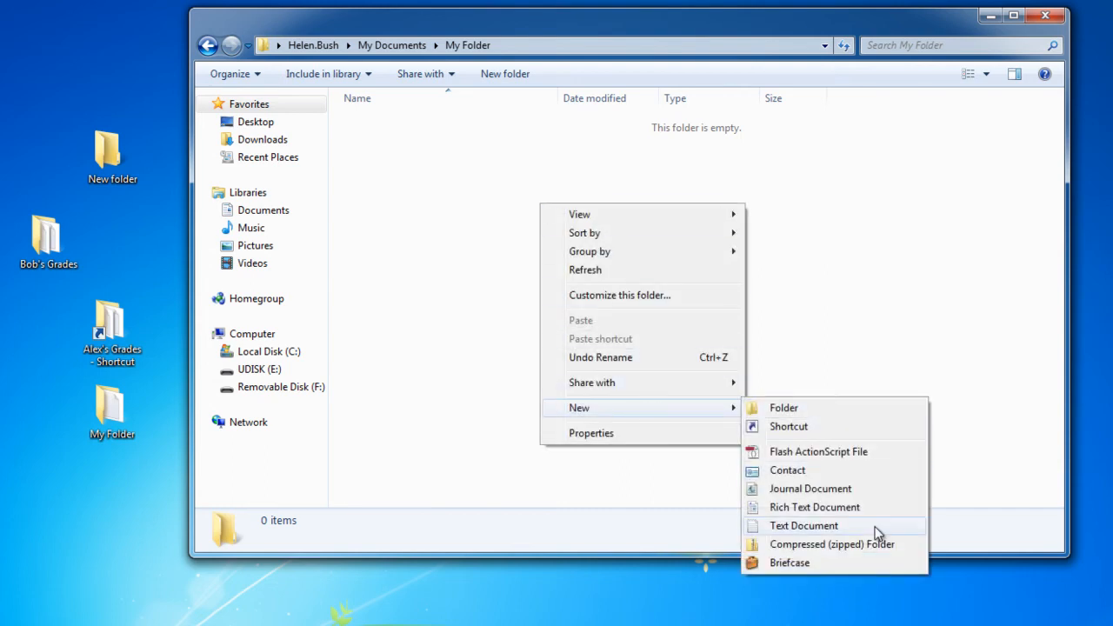
{"action": "left_click", "coordinate": [812, 525]}
{"action": "type", "text": "You"}
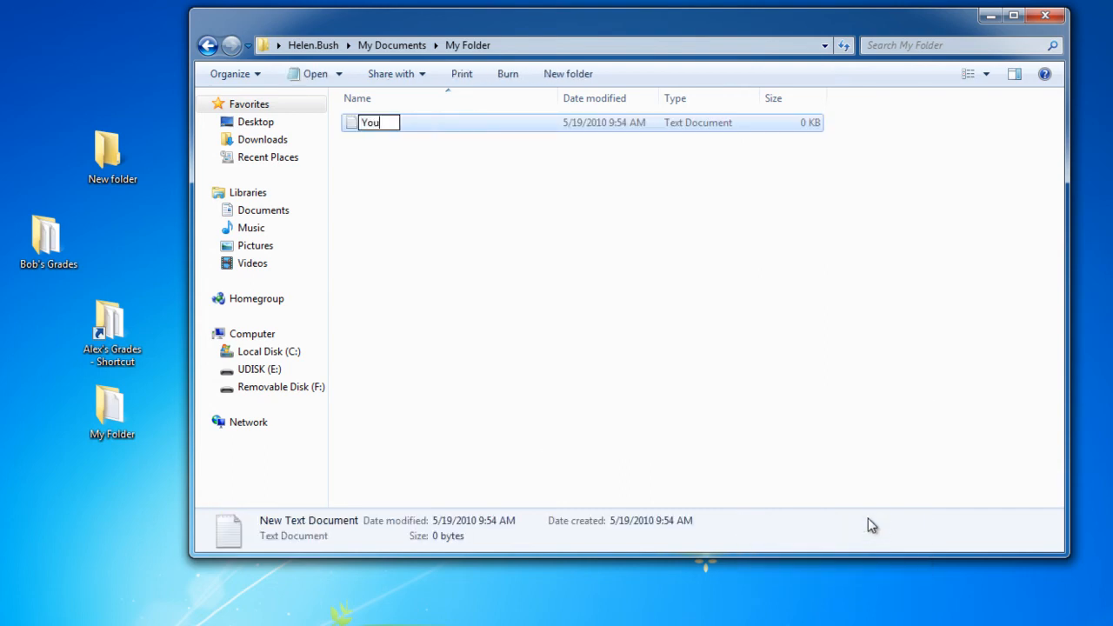
{"action": "type", "text": "r Document"}
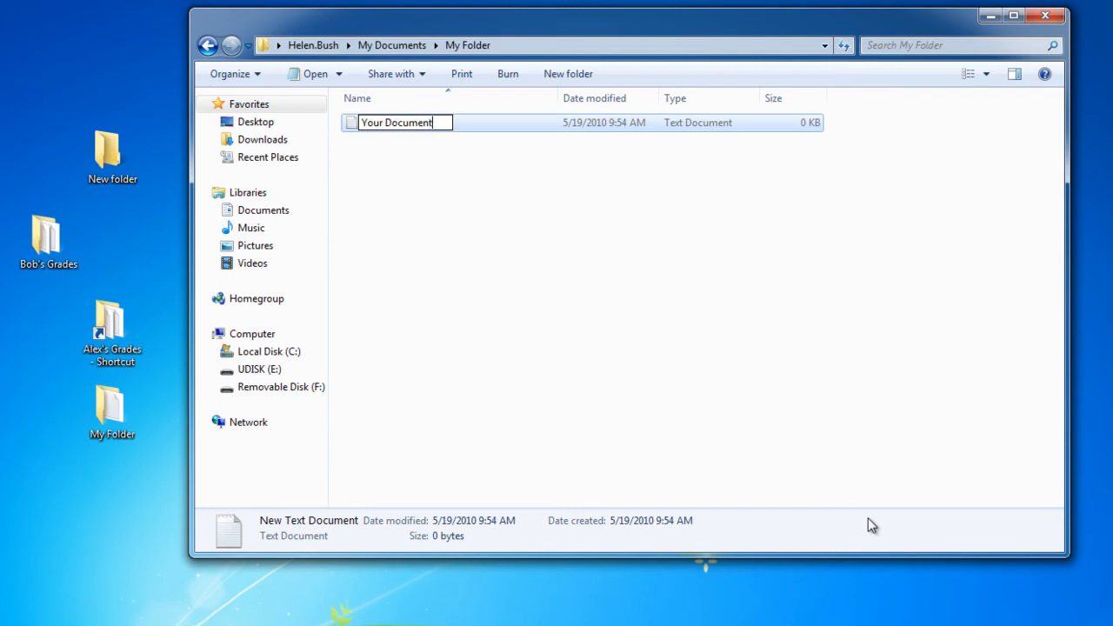
{"action": "key", "text": "Return"}
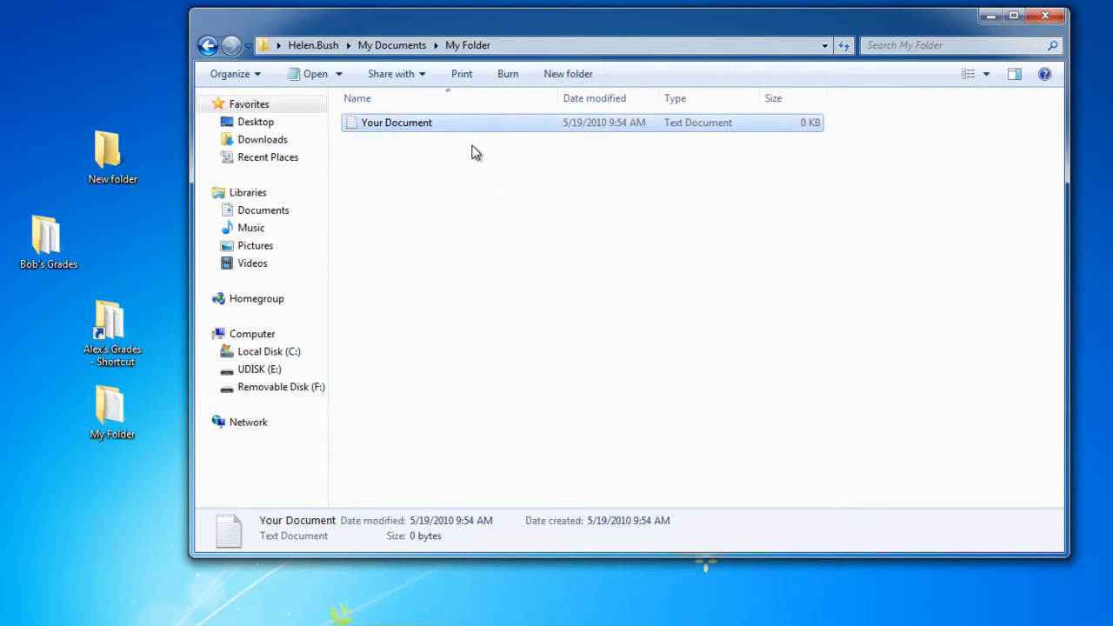
{"action": "key", "text": "BackSpace"}
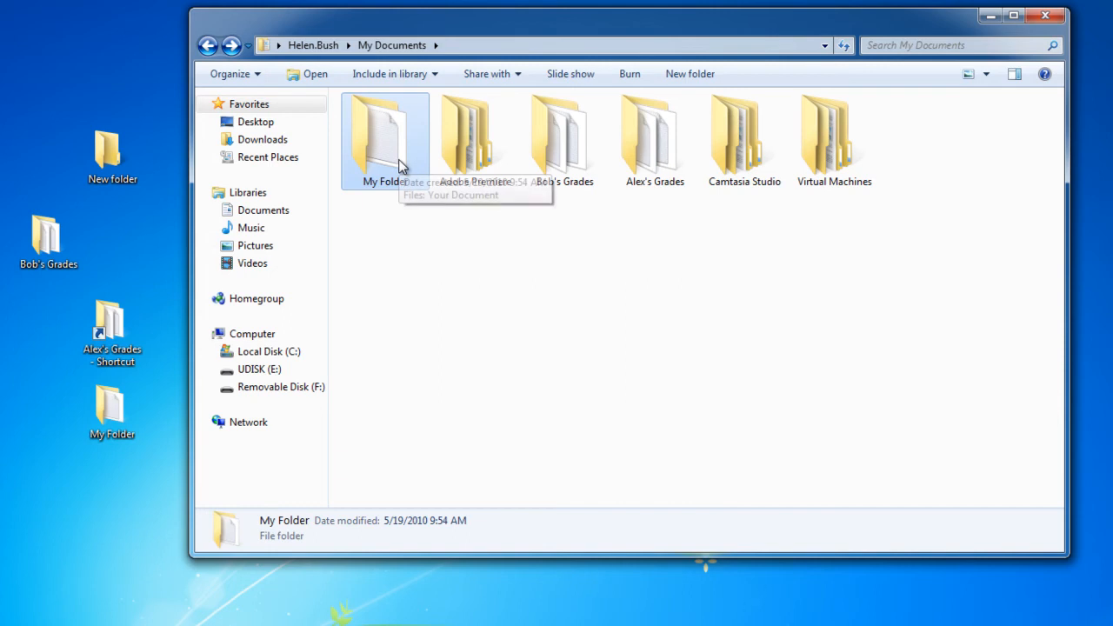
- Move My Folder from My Documents to the desktop, merging it with the existing My Folder, check the merged contents and close the open windows
{"action": "left_click_drag", "start_coordinate": [403, 170], "coordinate": [81, 537]}
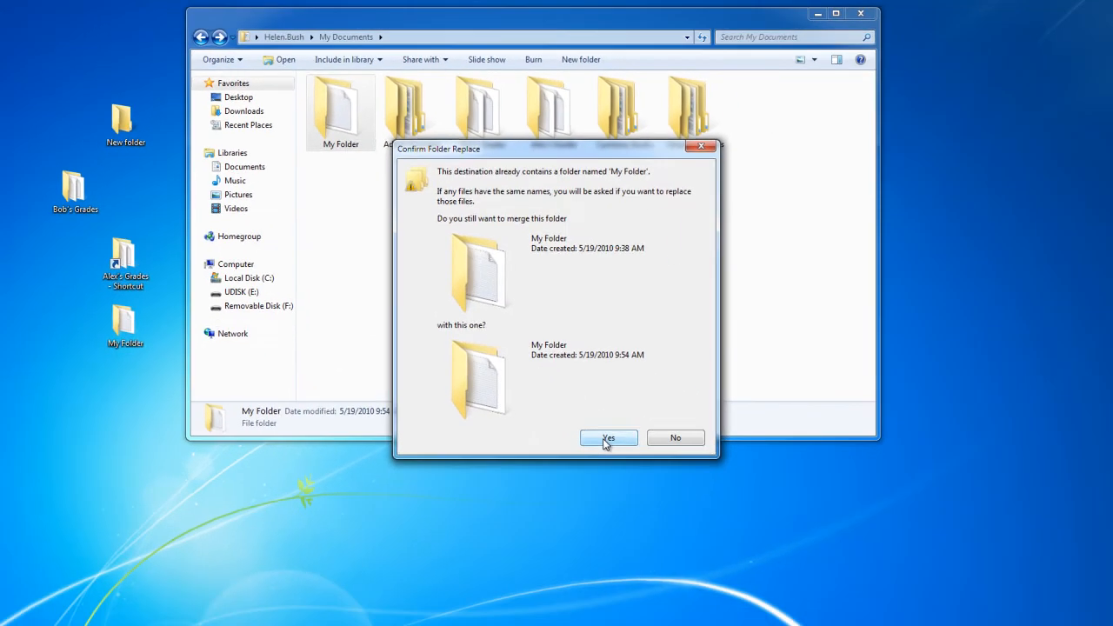
{"action": "left_click", "coordinate": [648, 485]}
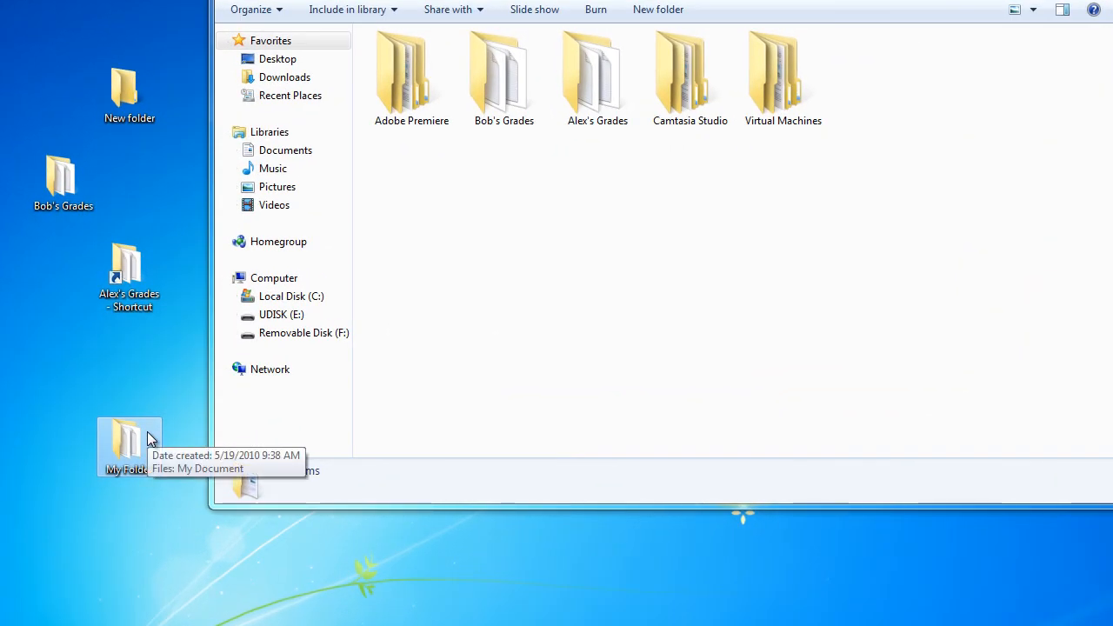
{"action": "double_click", "coordinate": [147, 432]}
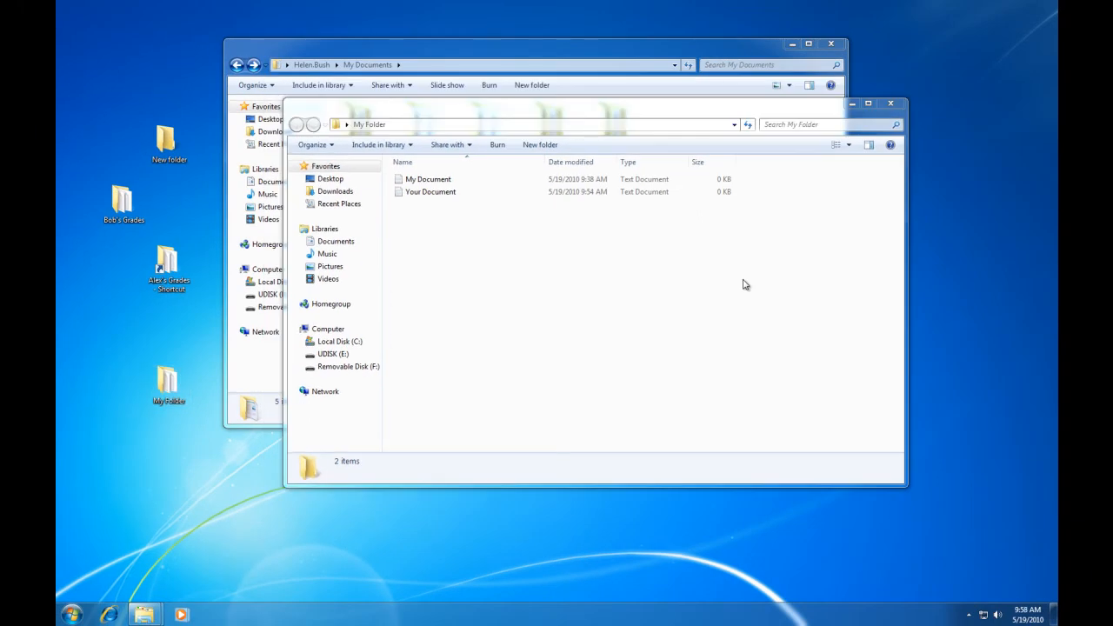
{"action": "left_click", "coordinate": [891, 103]}
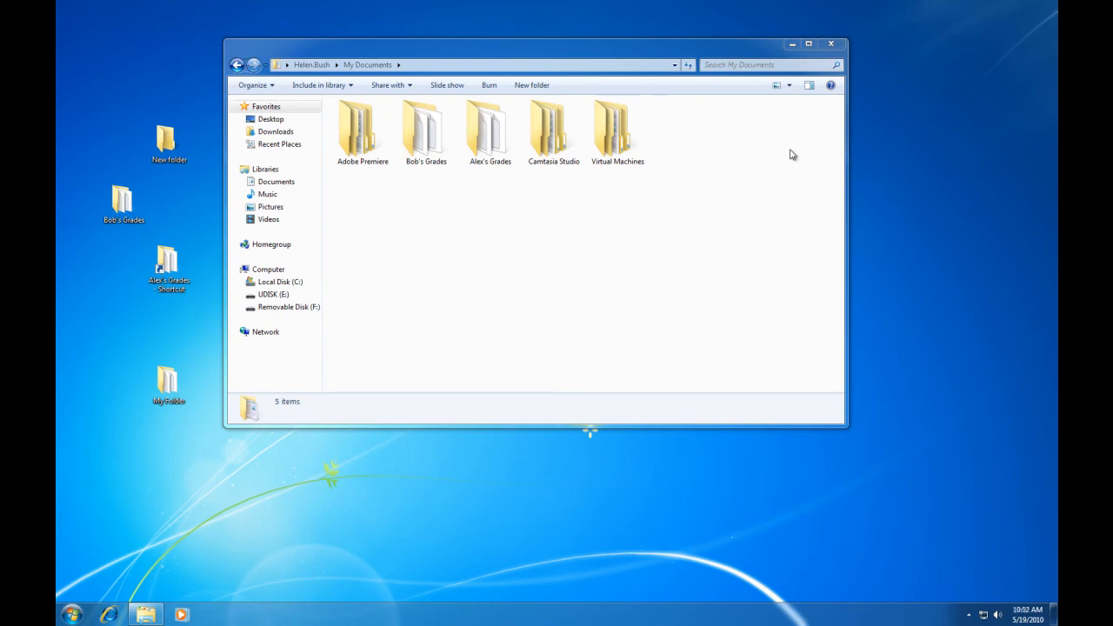
{"action": "left_click", "coordinate": [830, 43]}
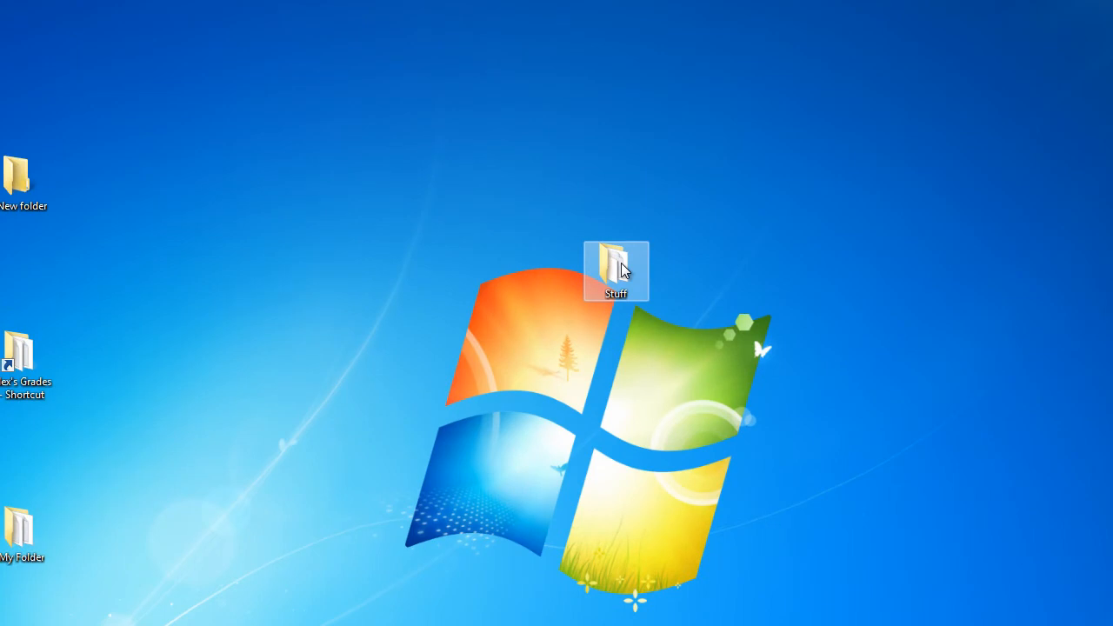
- Open the Stuff folder on the desktop and look through its Organize commands without choosing any
{"action": "double_click", "coordinate": [619, 265]}
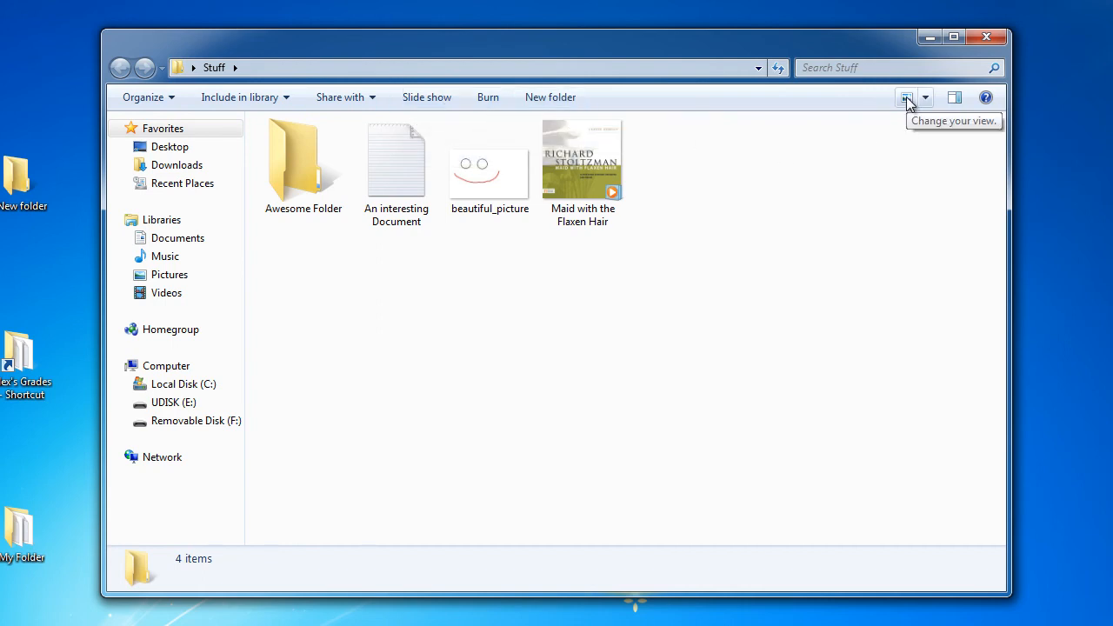
{"action": "left_click", "coordinate": [164, 100]}
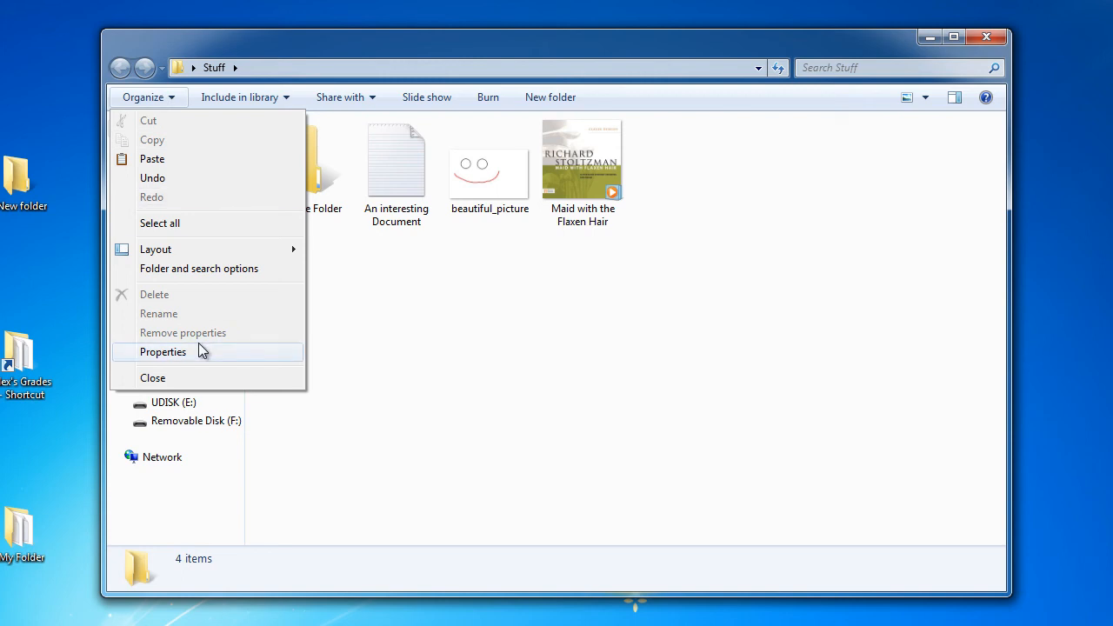
{"action": "key", "text": "Escape"}
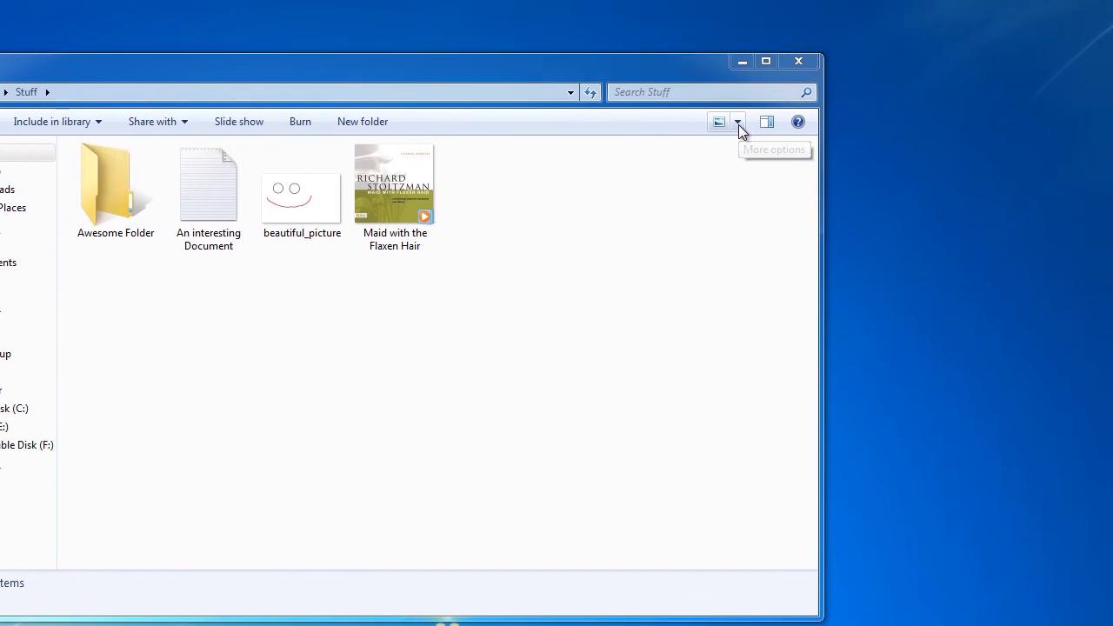
- Change how the items in the Stuff folder are displayed, going through Medium Icons to the Content view
{"action": "left_click", "coordinate": [926, 98]}
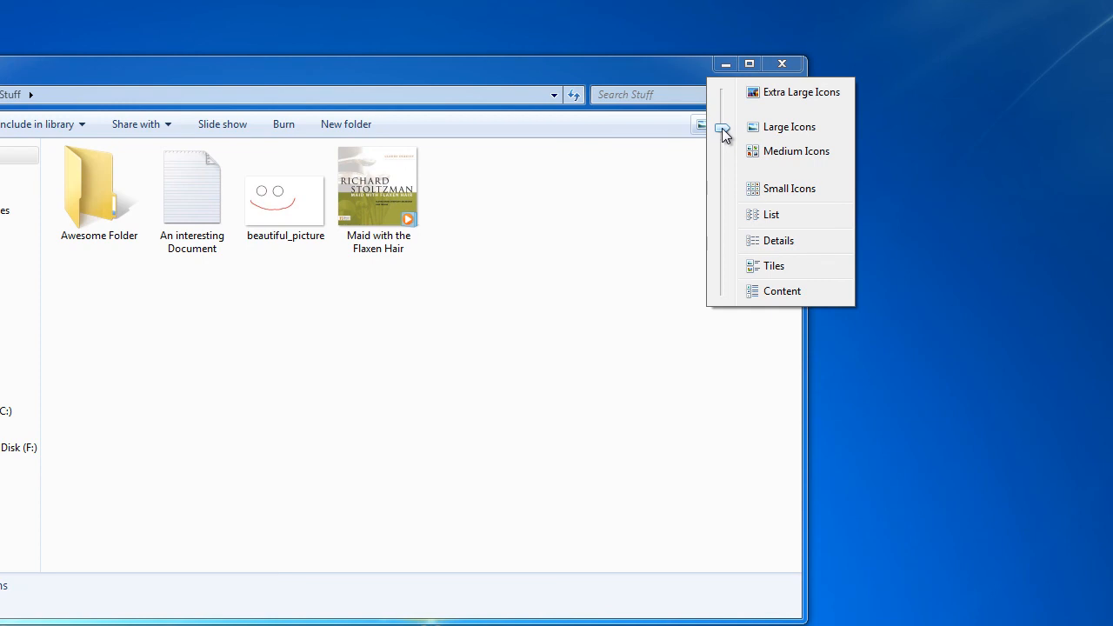
{"action": "left_click_drag", "start_coordinate": [722, 129], "coordinate": [721, 151]}
{"action": "left_click_drag", "start_coordinate": [723, 171], "coordinate": [724, 288]}
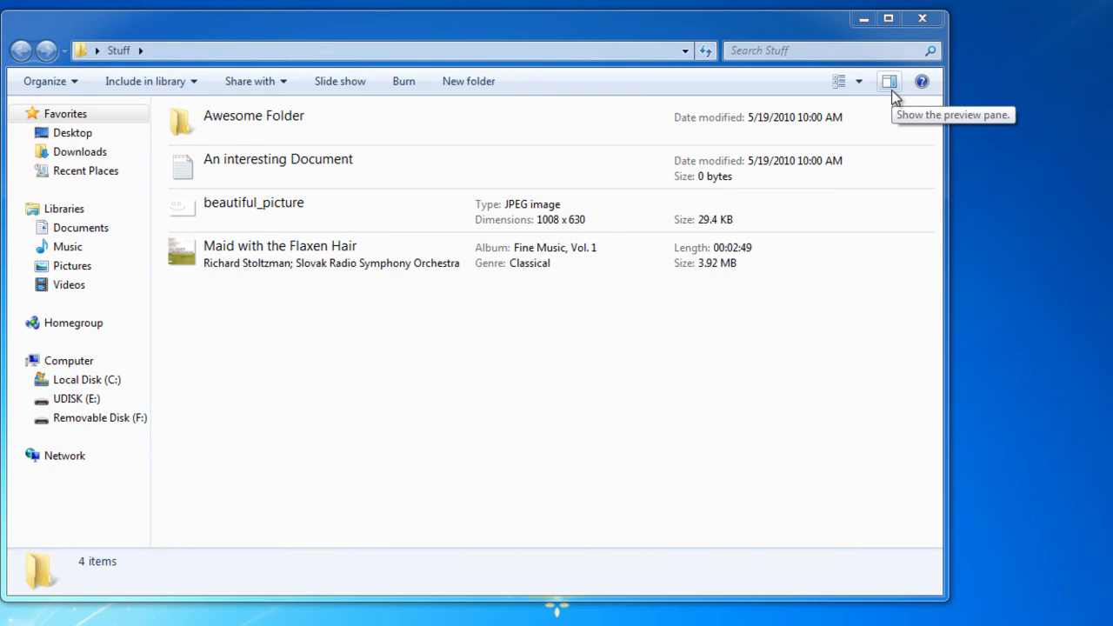
- Show the preview pane in the Stuff folder and preview beautiful_picture and Maid with the Flaxen Hair
{"action": "left_click", "coordinate": [891, 89]}
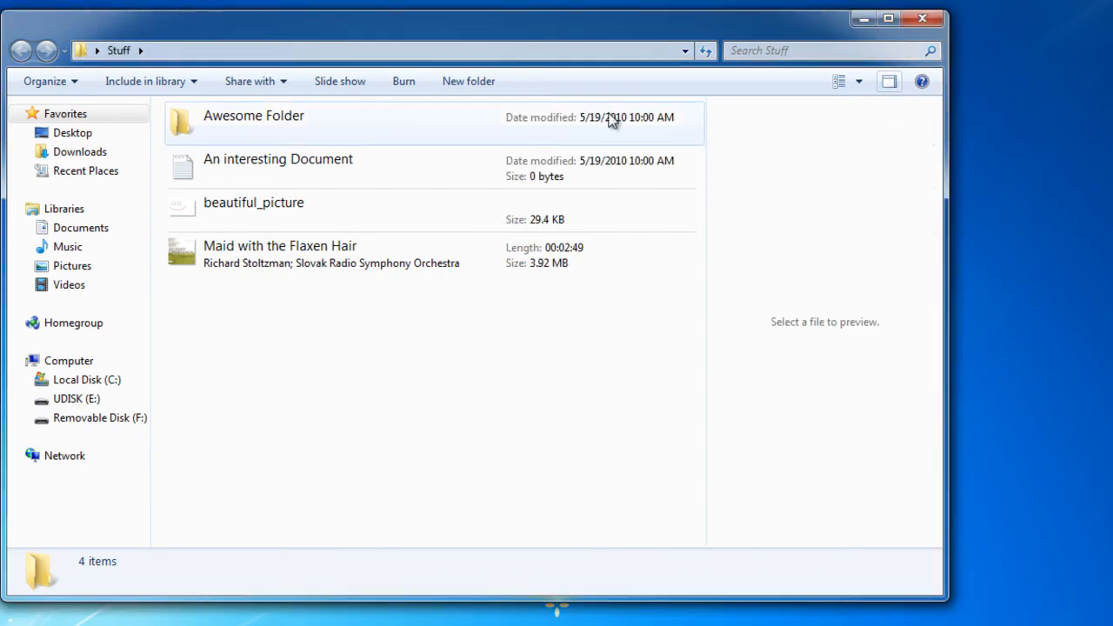
{"action": "left_click", "coordinate": [337, 198]}
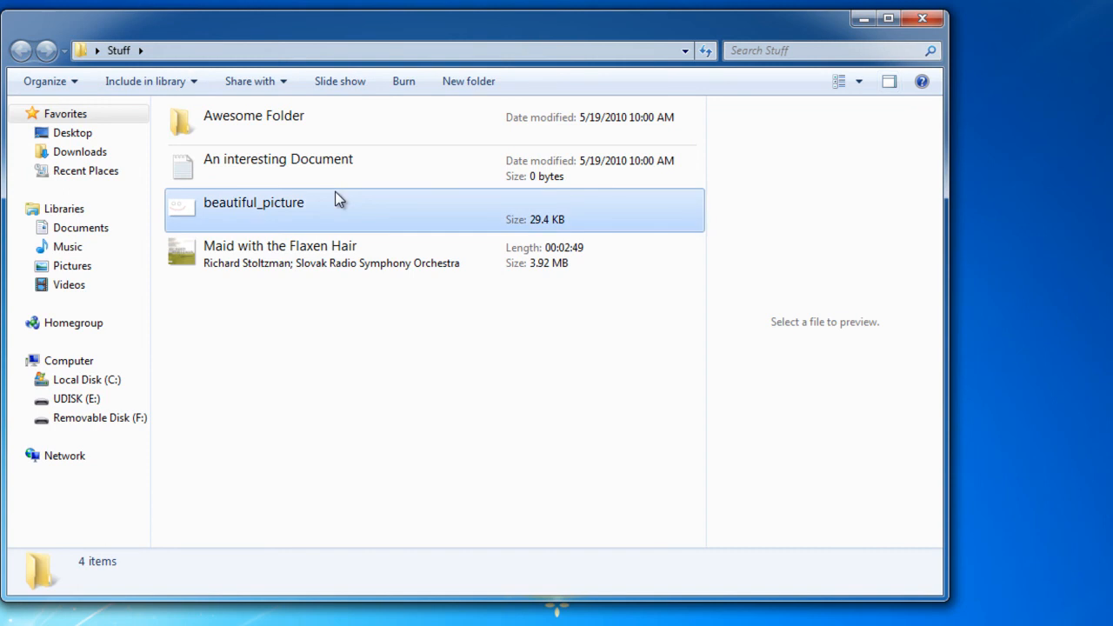
{"action": "left_click", "coordinate": [344, 247]}
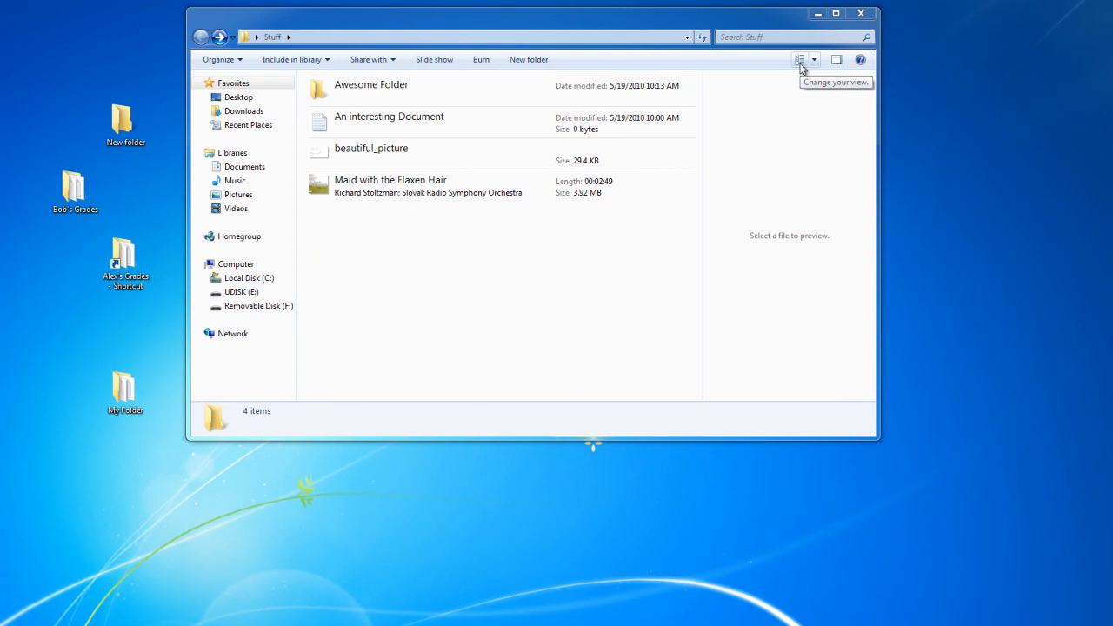
- Search the Stuff folder for items with date modified 5/19/2010 and size Tiny (0 - 10 KB)
{"action": "left_click", "coordinate": [746, 38]}
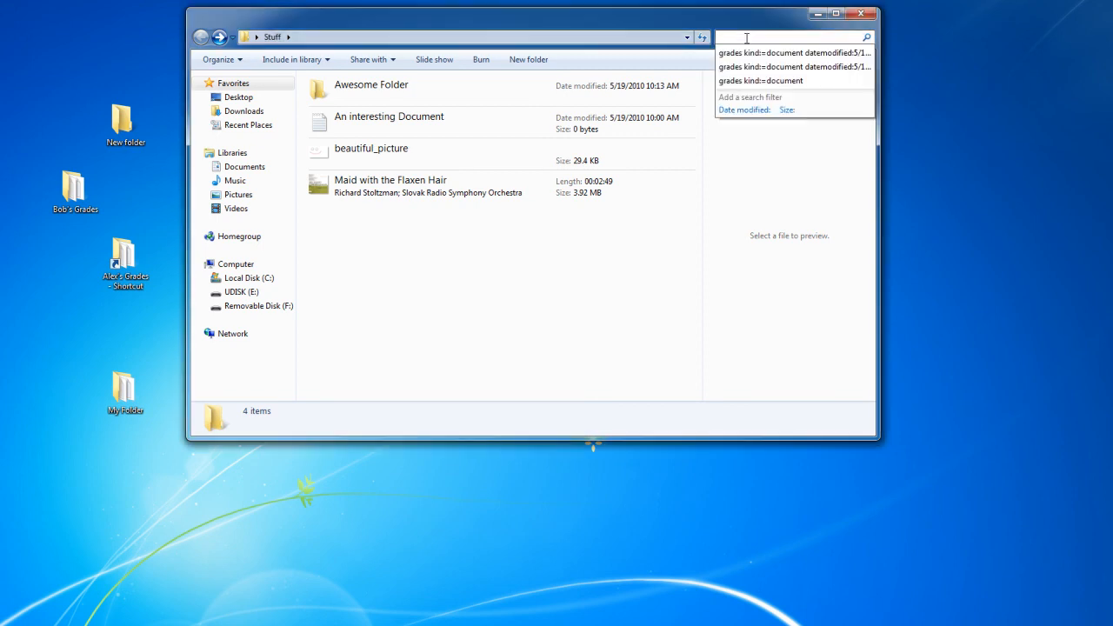
{"action": "left_click", "coordinate": [746, 110]}
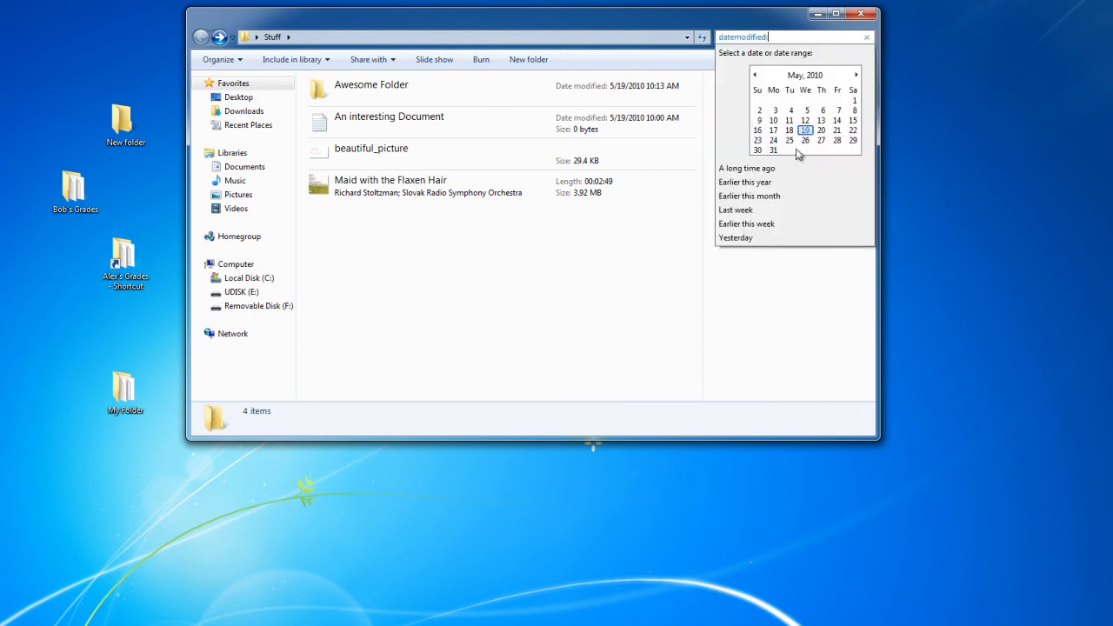
{"action": "left_click", "coordinate": [805, 131]}
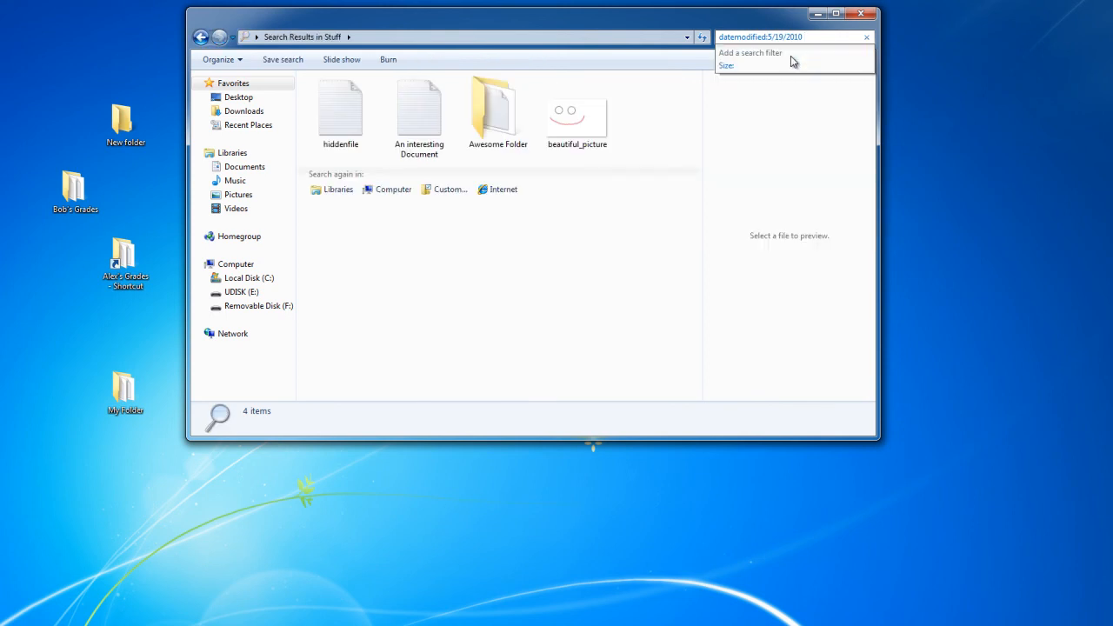
{"action": "left_click", "coordinate": [732, 68]}
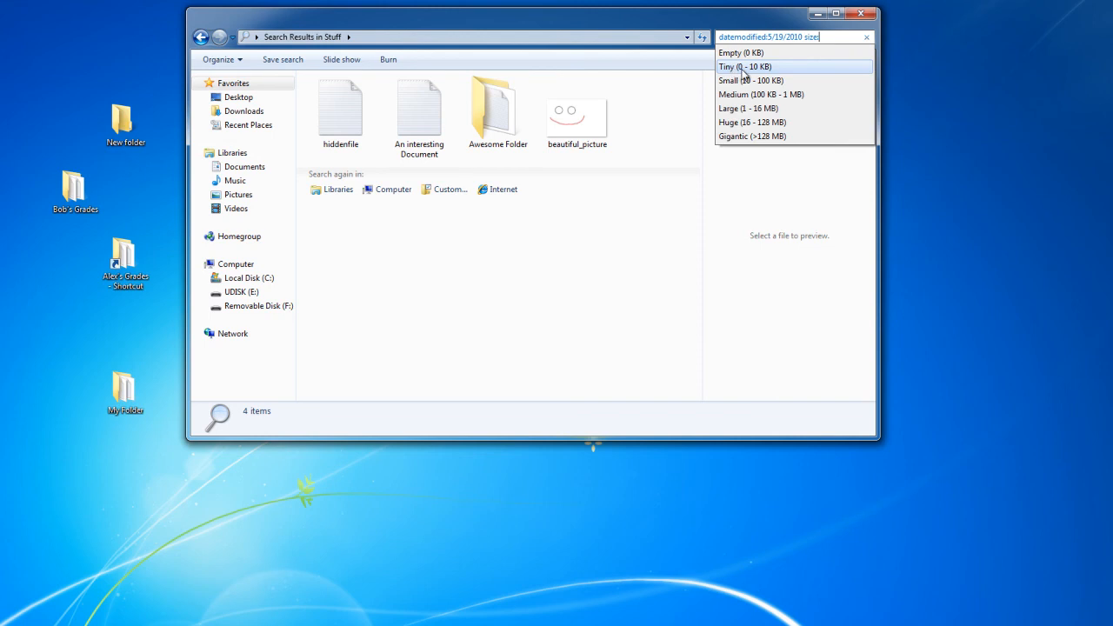
{"action": "left_click", "coordinate": [754, 72]}
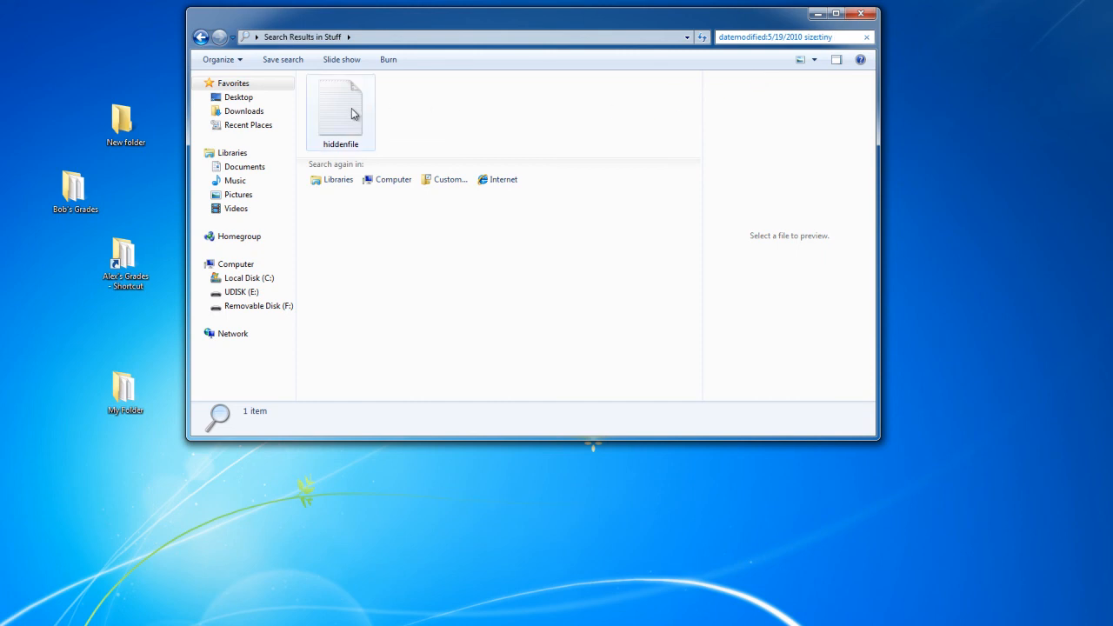
{"action": "mouse_move", "coordinate": [353, 114]}
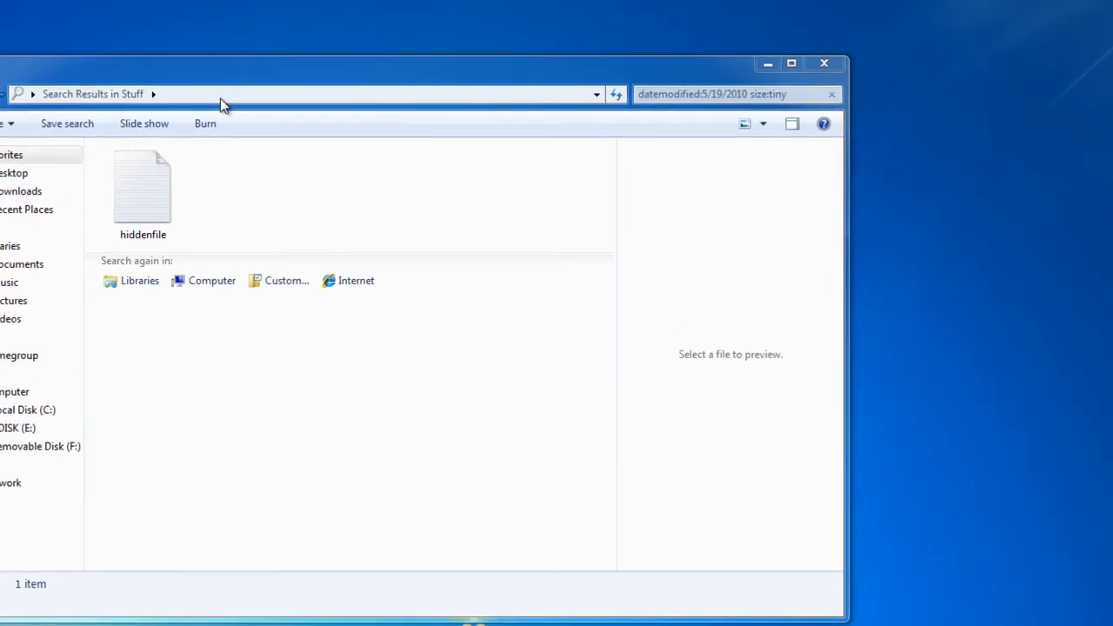
- Go from the search results to My Documents by entering "my documents" as the folder address
{"action": "left_click", "coordinate": [400, 38]}
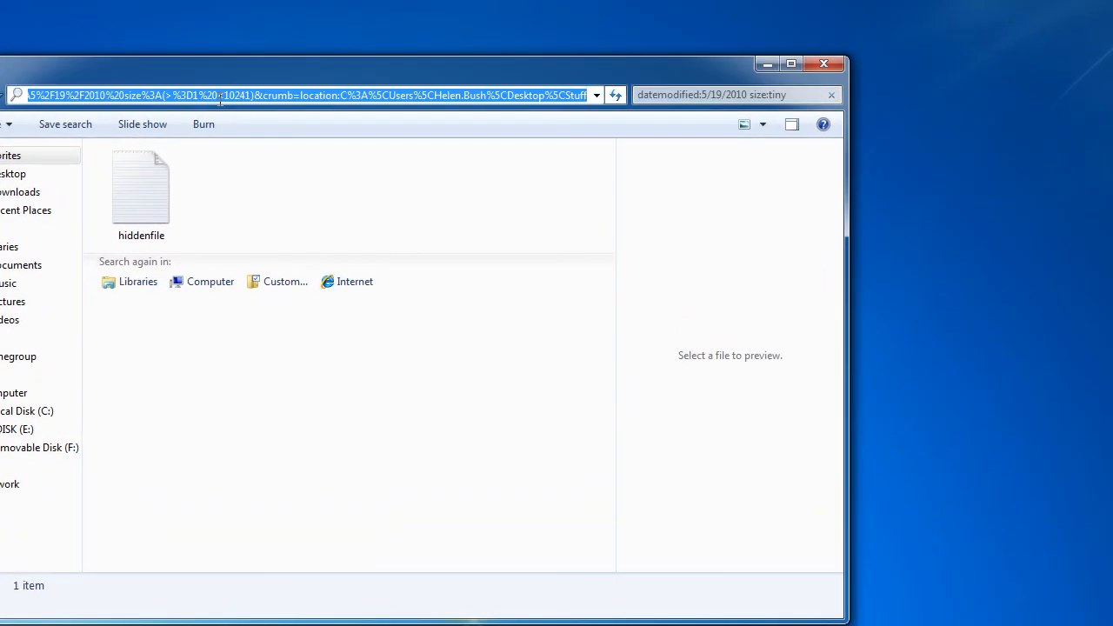
{"action": "type", "text": "my"}
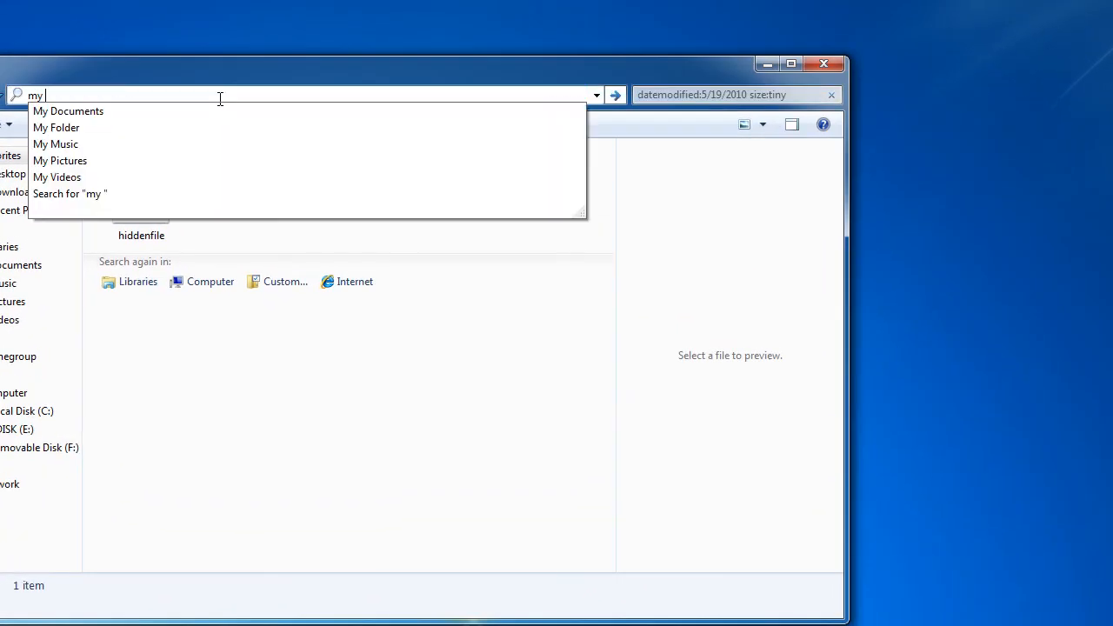
{"action": "type", "text": " documents"}
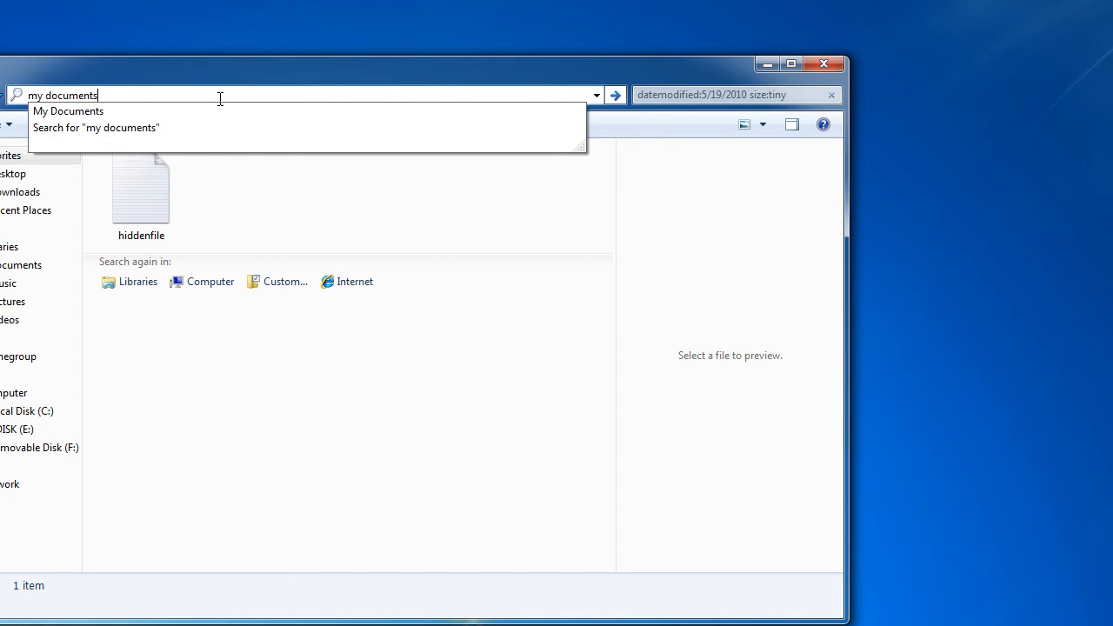
{"action": "key", "text": "Return"}
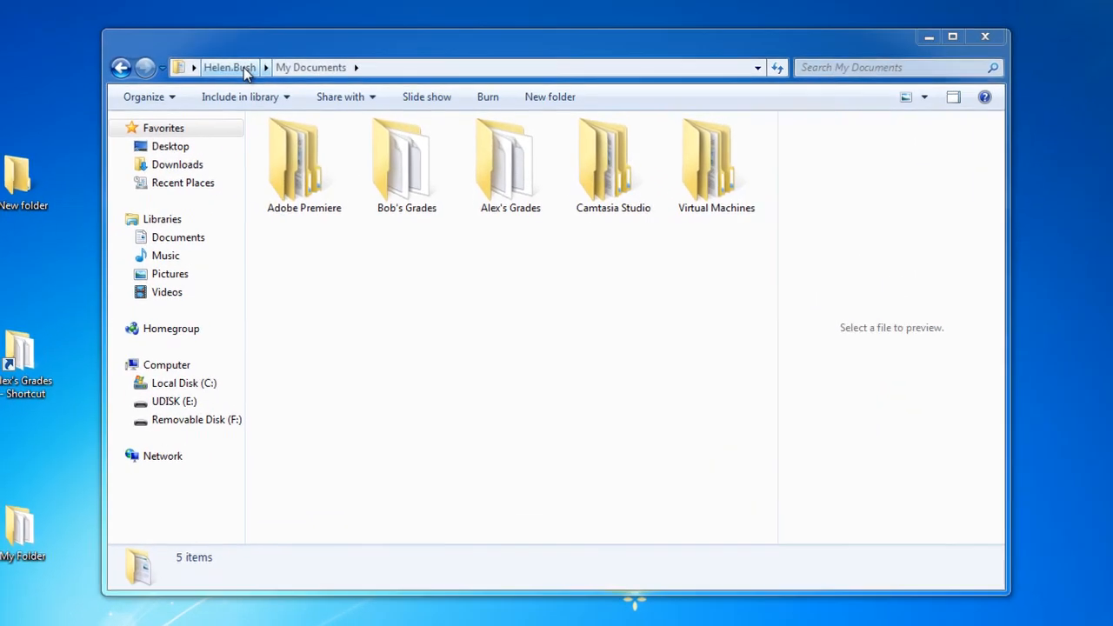
- Go up from My Documents to the user's profile folder, visit its Downloads subfolder and return to the profile folder
{"action": "left_click", "coordinate": [296, 40]}
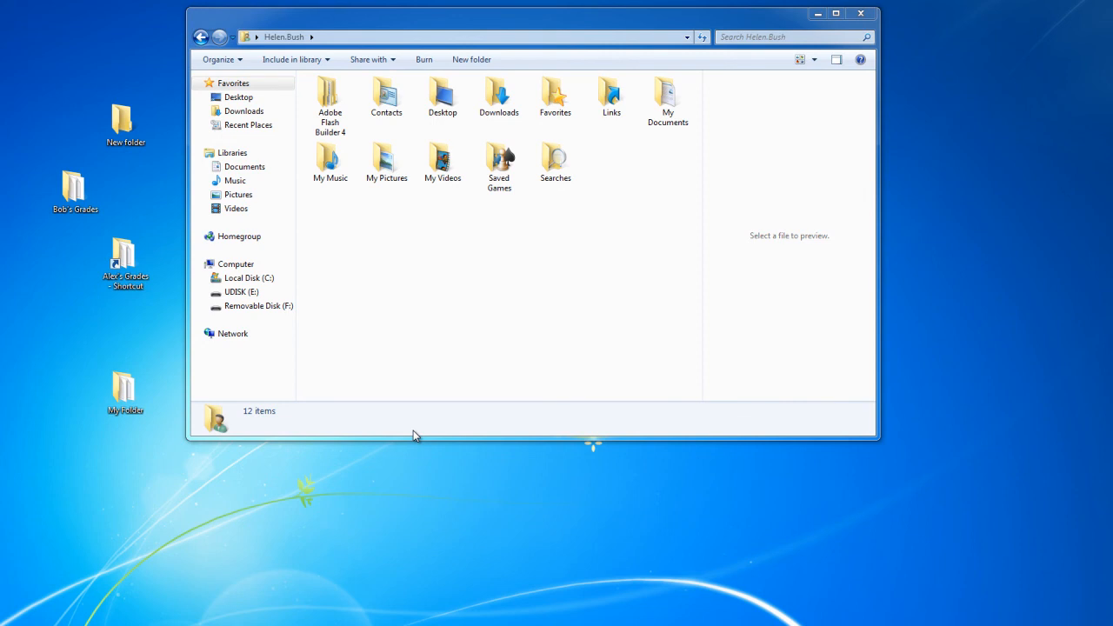
{"action": "left_click", "coordinate": [312, 39]}
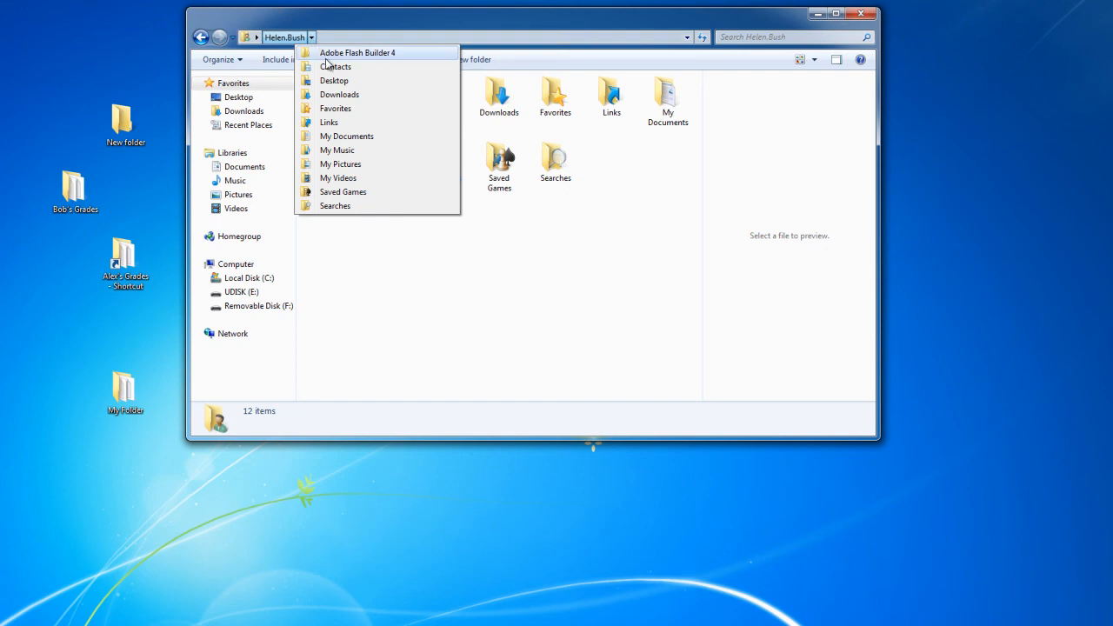
{"action": "left_click", "coordinate": [339, 96]}
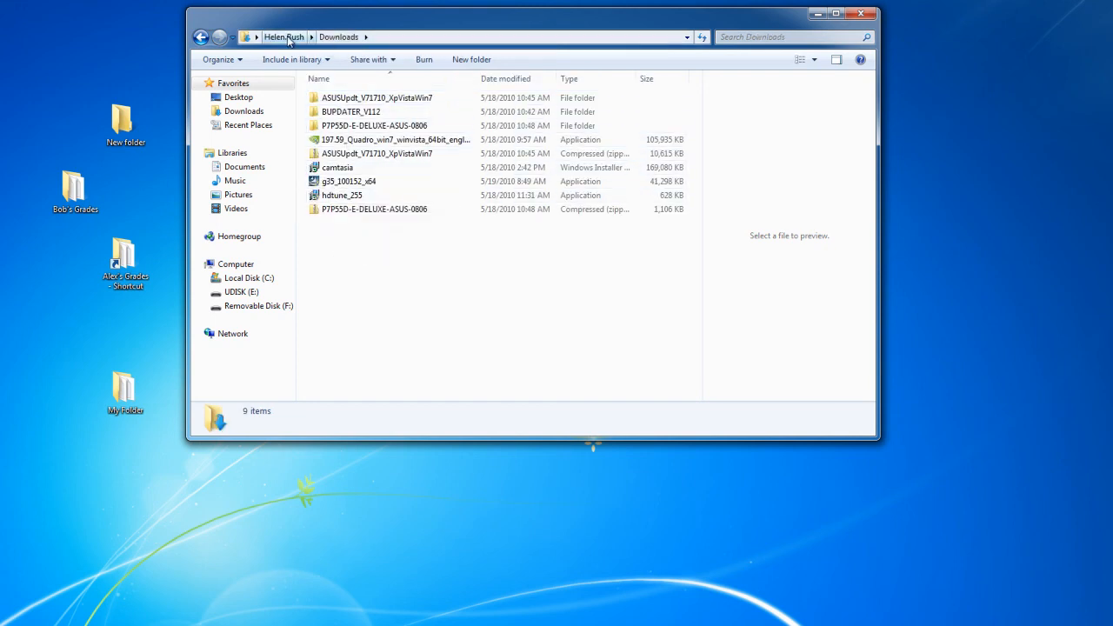
{"action": "key", "text": "BackSpace"}
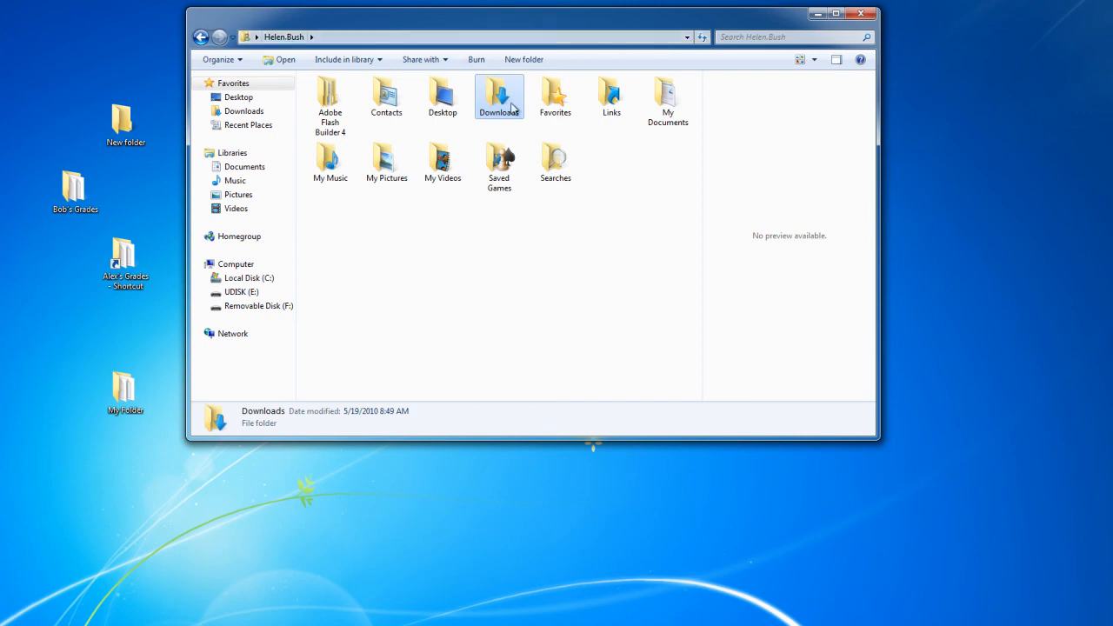
{"action": "mouse_move", "coordinate": [513, 106]}
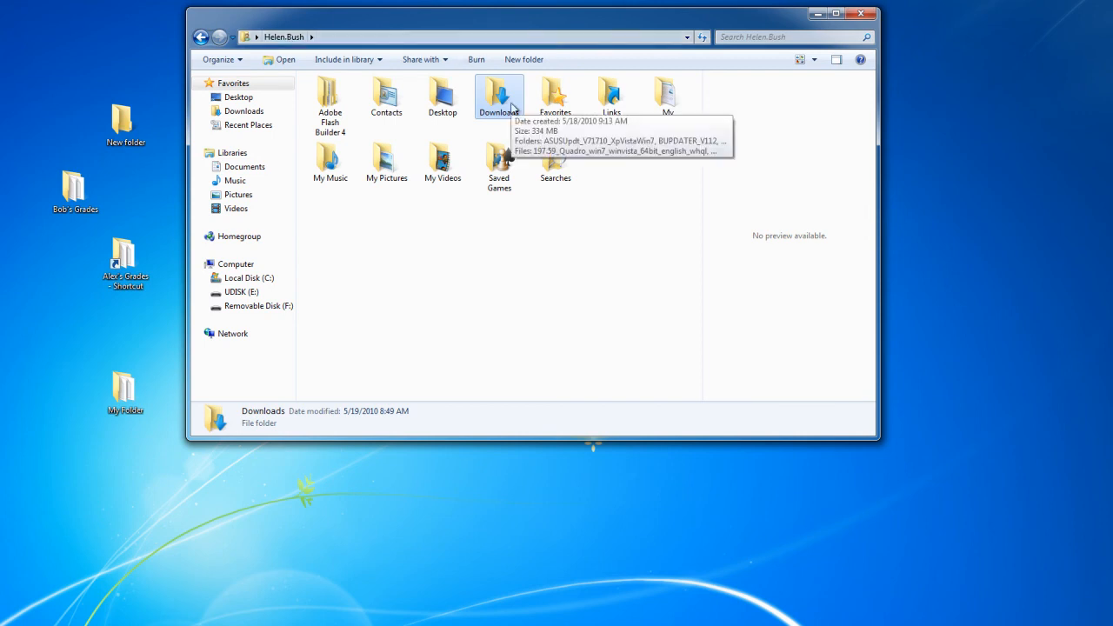